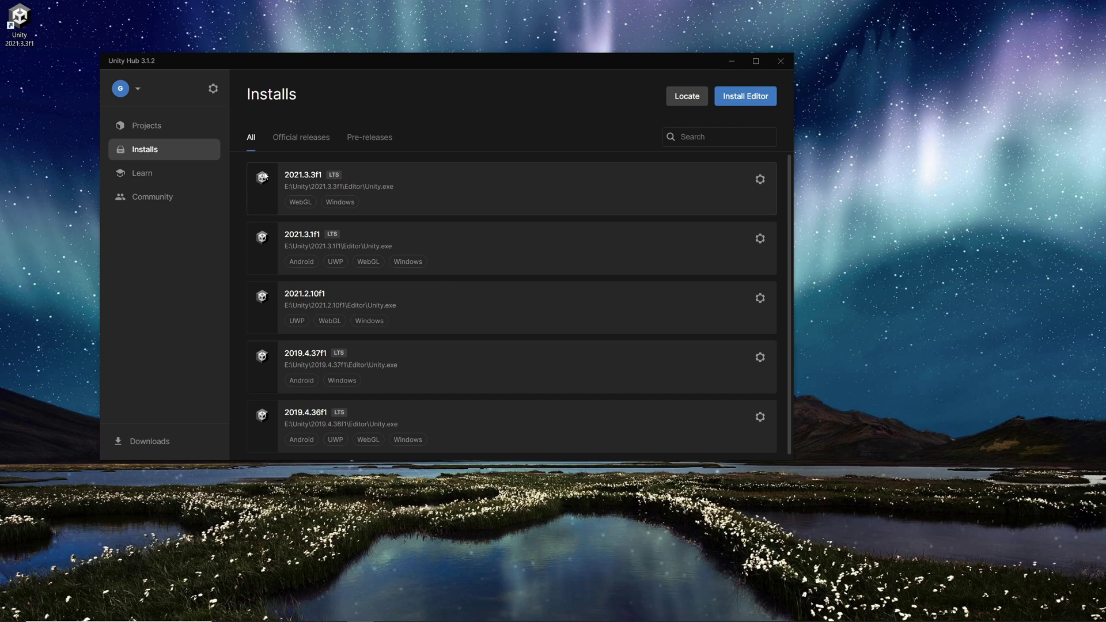
# Review the installable Unity editor versions, then return to the Projects list
pyautogui.click(740, 98)
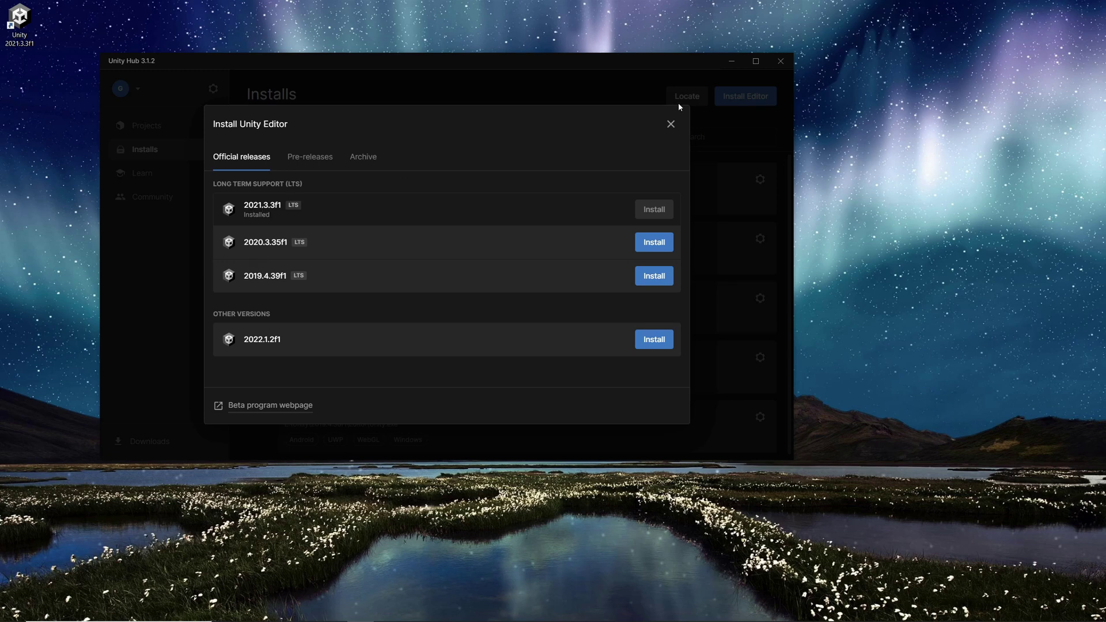
pyautogui.click(670, 124)
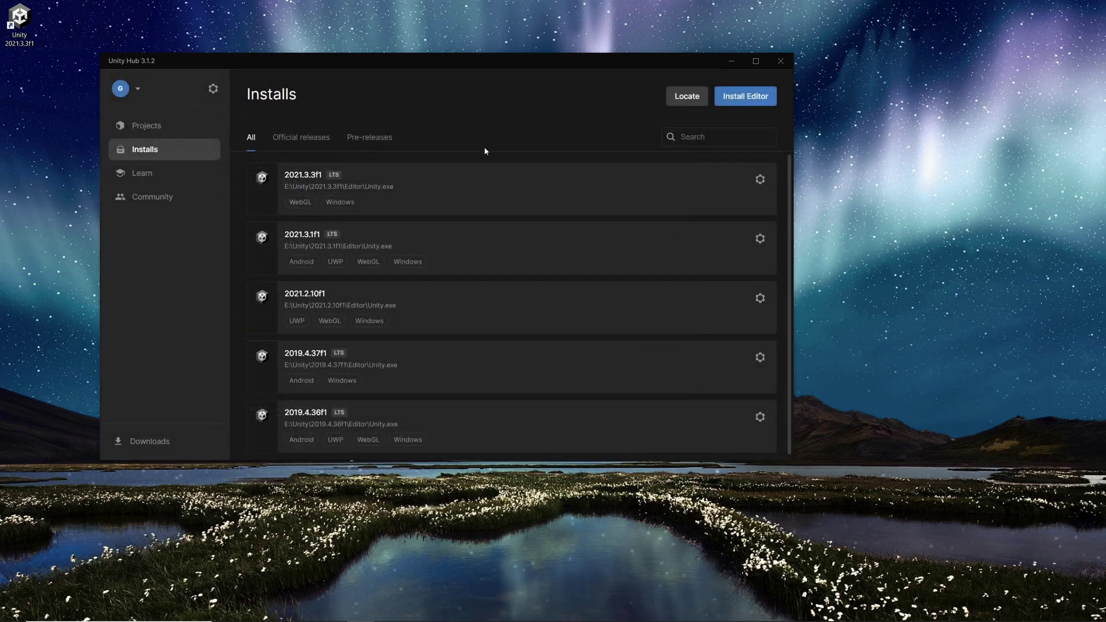
pyautogui.click(139, 127)
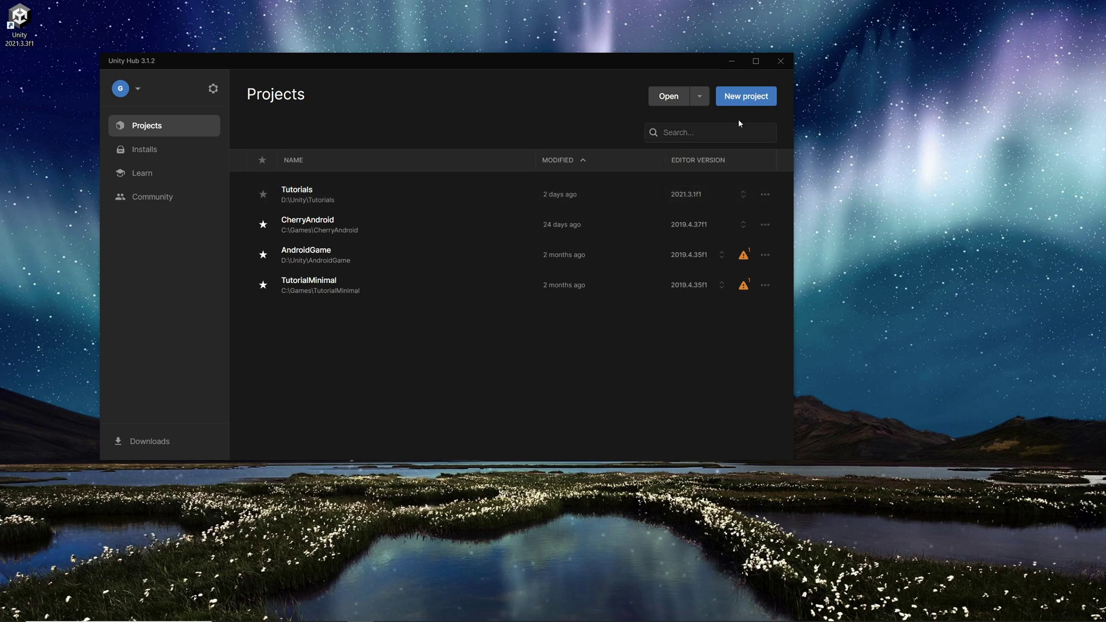
# Start a new Unity project using the 2D template
pyautogui.click(742, 99)
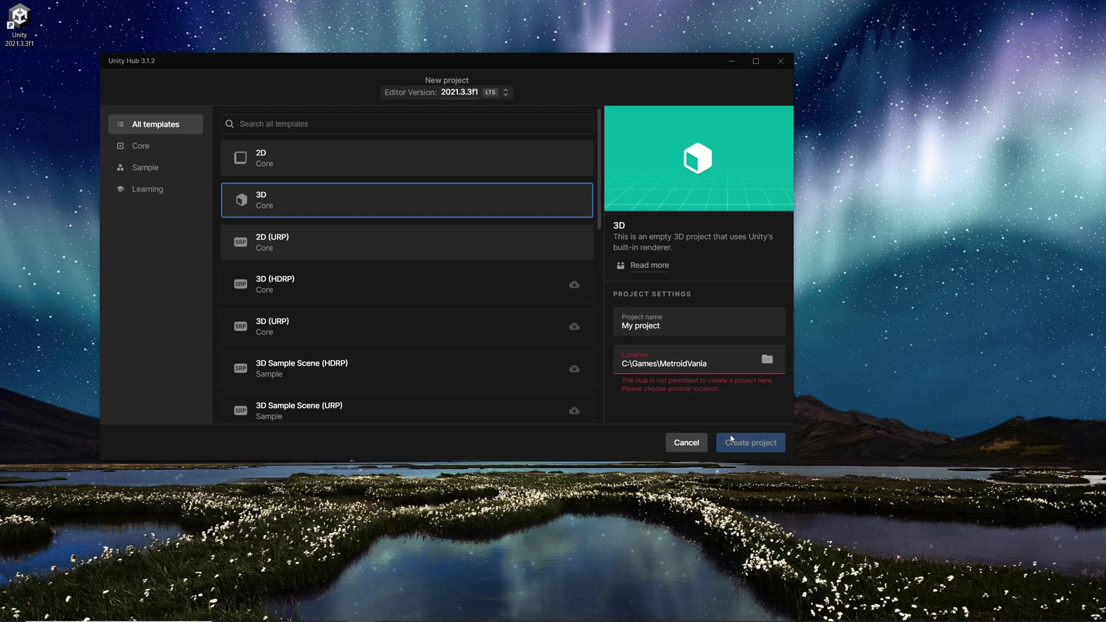
pyautogui.click(269, 162)
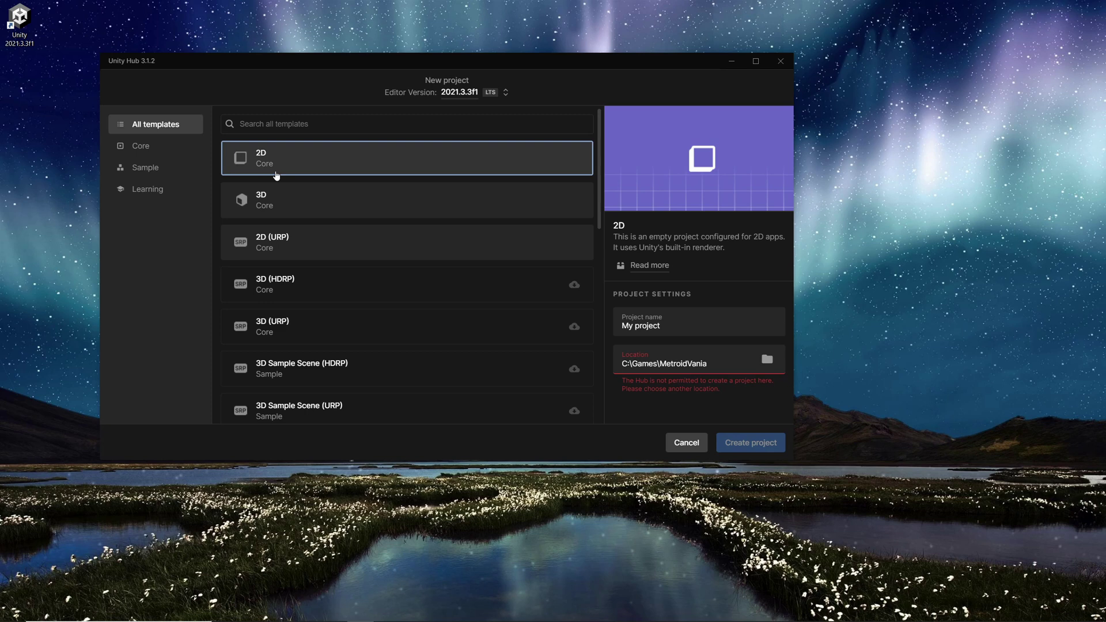
pyautogui.click(284, 207)
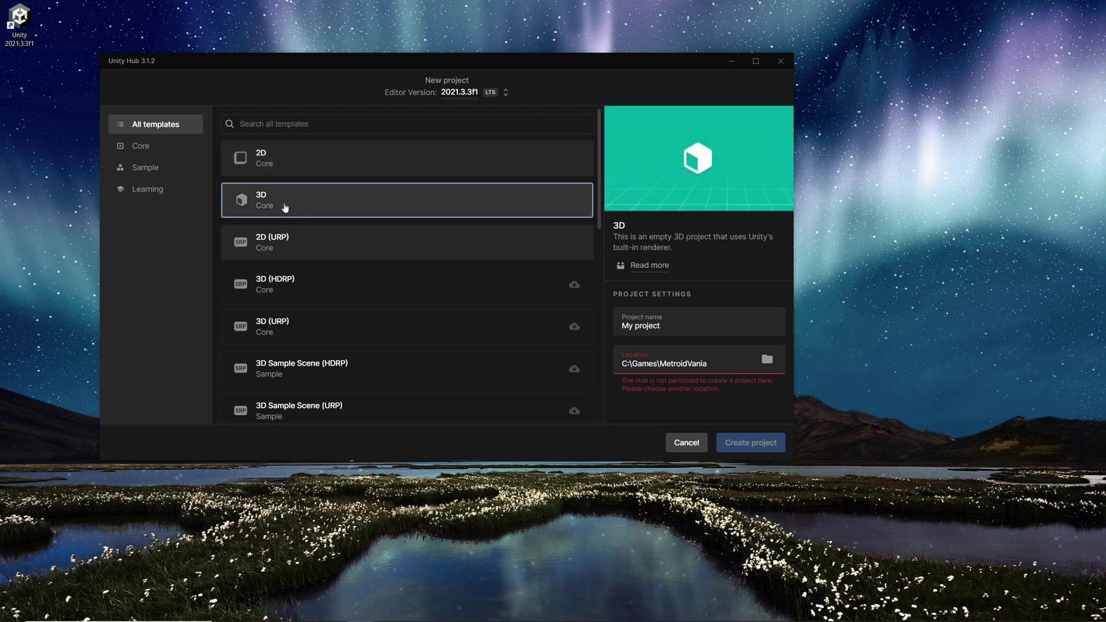
pyautogui.click(313, 162)
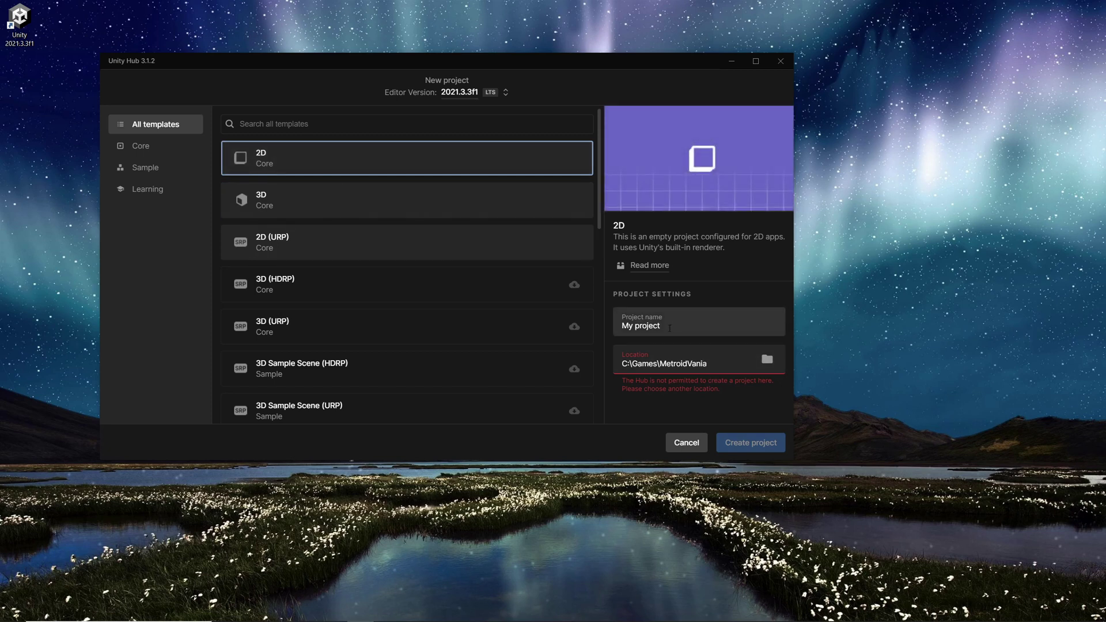
# Set the project location to C:\Games and name it MetroidvaniaTutorial
pyautogui.click(666, 369)
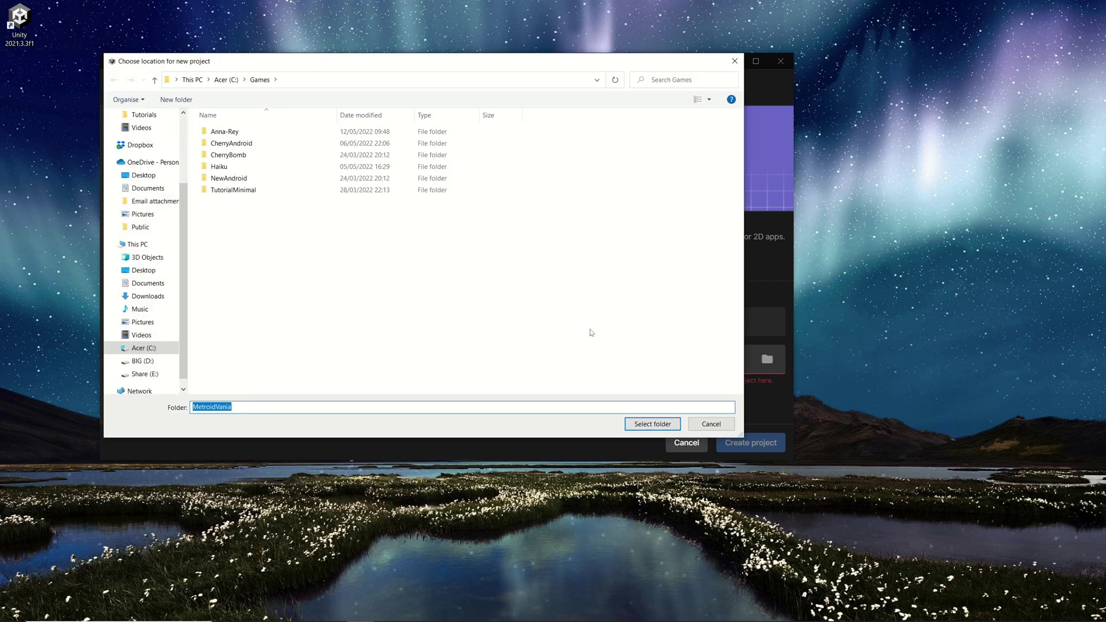
pyautogui.click(255, 80)
pyautogui.click(658, 432)
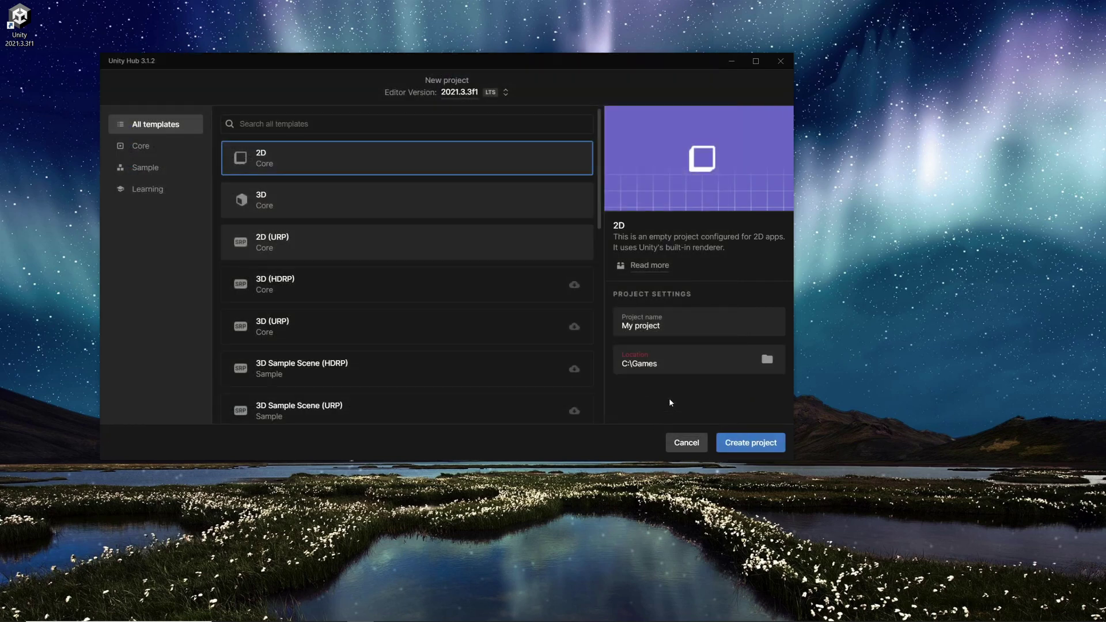
pyautogui.click(671, 326)
pyautogui.hotkey('ctrl', 'a')
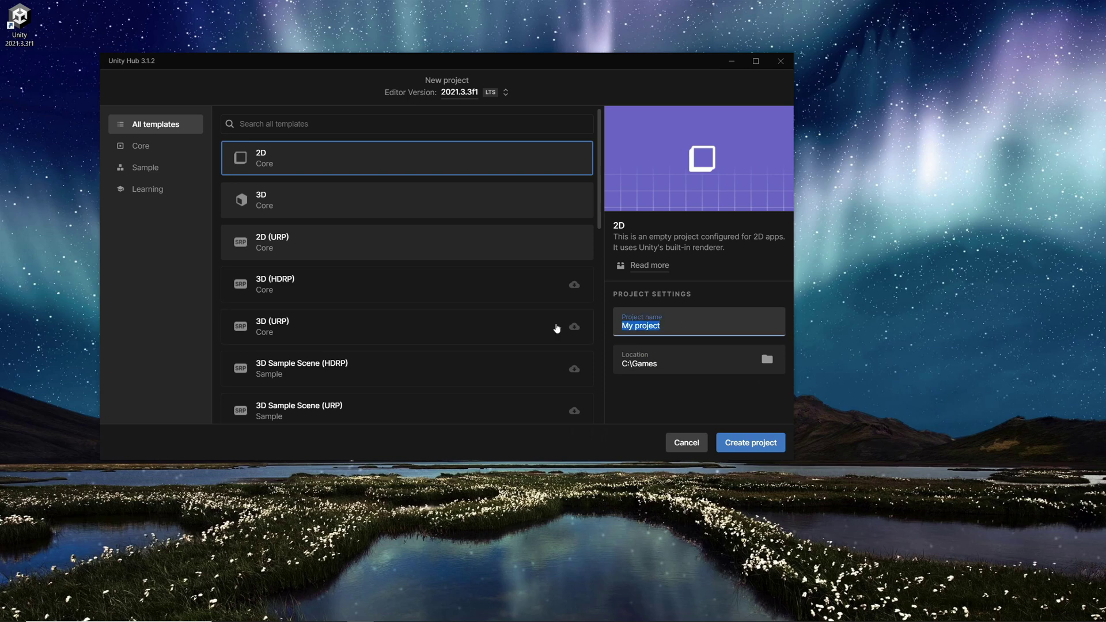
pyautogui.write('MetroidvaniaTutorial')
# Create the MetroidvaniaTutorial project and wait for the editor to open SampleScene
pyautogui.click(747, 446)
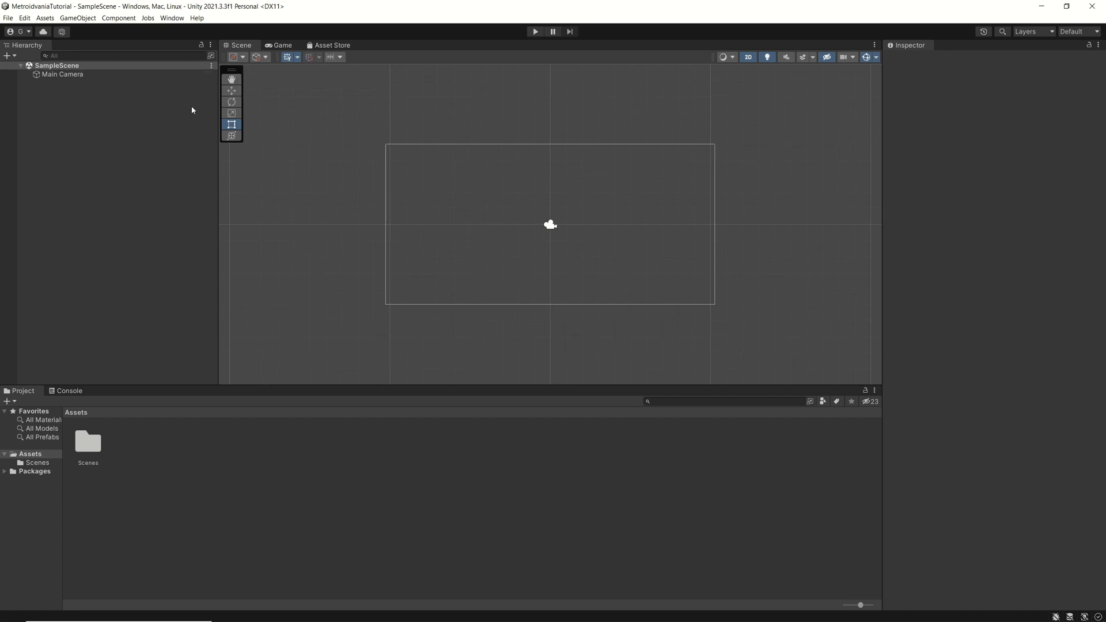
pyautogui.click(165, 19)
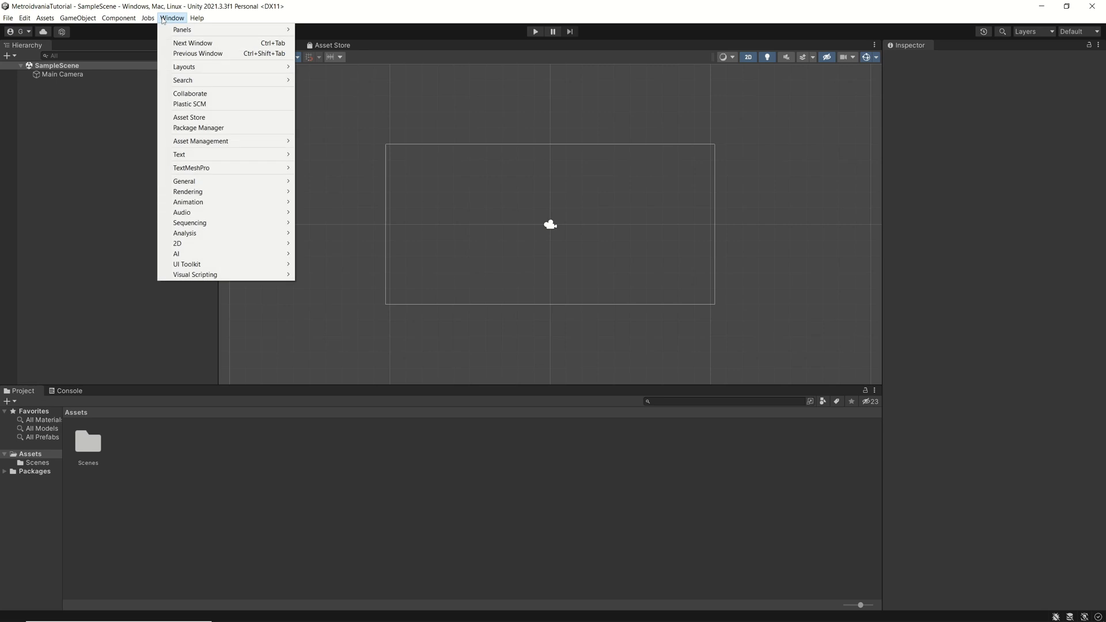
# Open the Package Manager and list the purchased store assets under My Assets
pyautogui.click(198, 128)
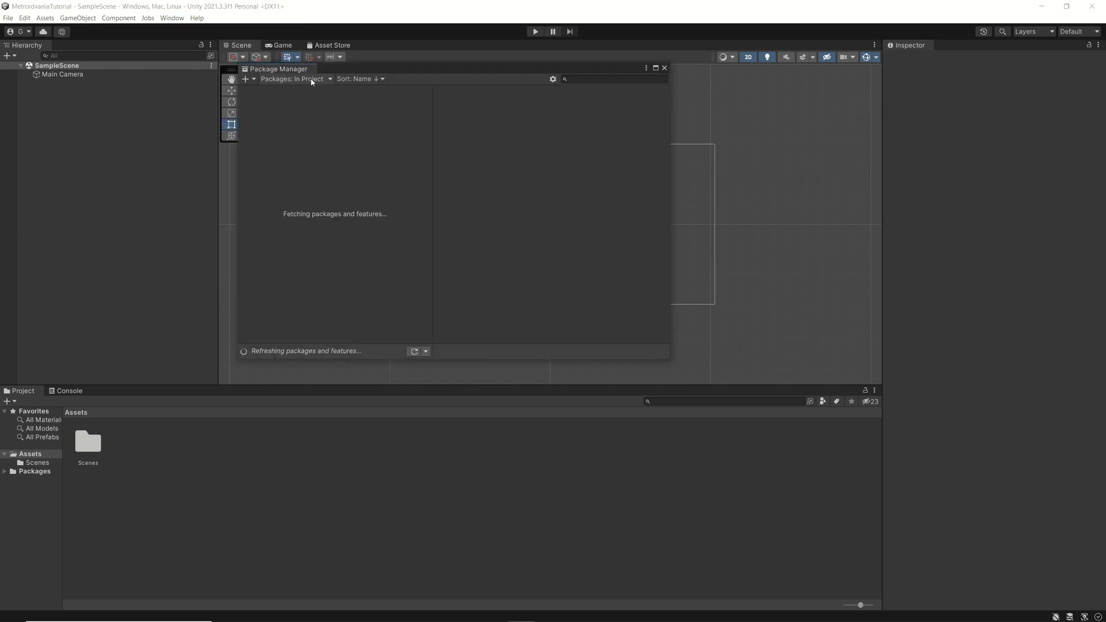
pyautogui.click(311, 81)
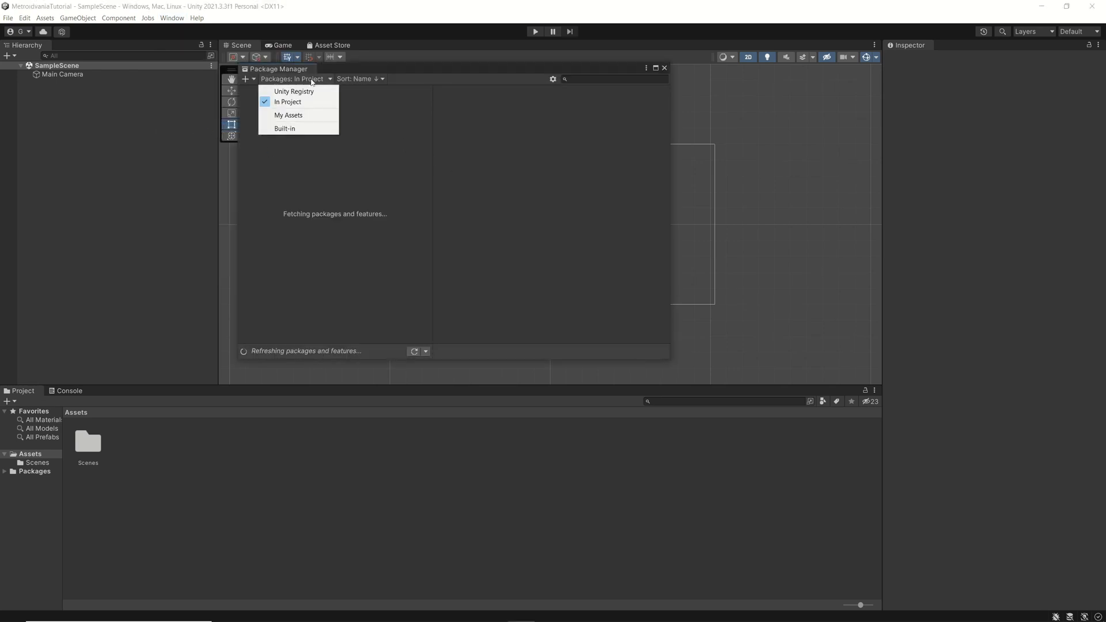
pyautogui.click(289, 115)
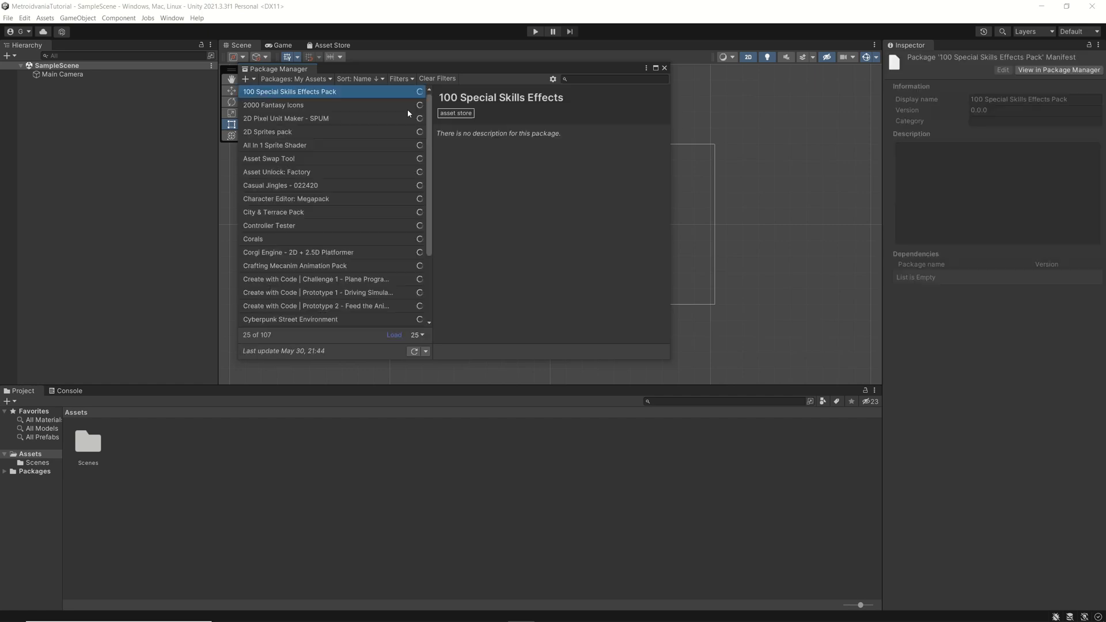
# Select Corgi Engine - 2D + 2.5D Platformer, review its details, and start importing it
pyautogui.click(276, 254)
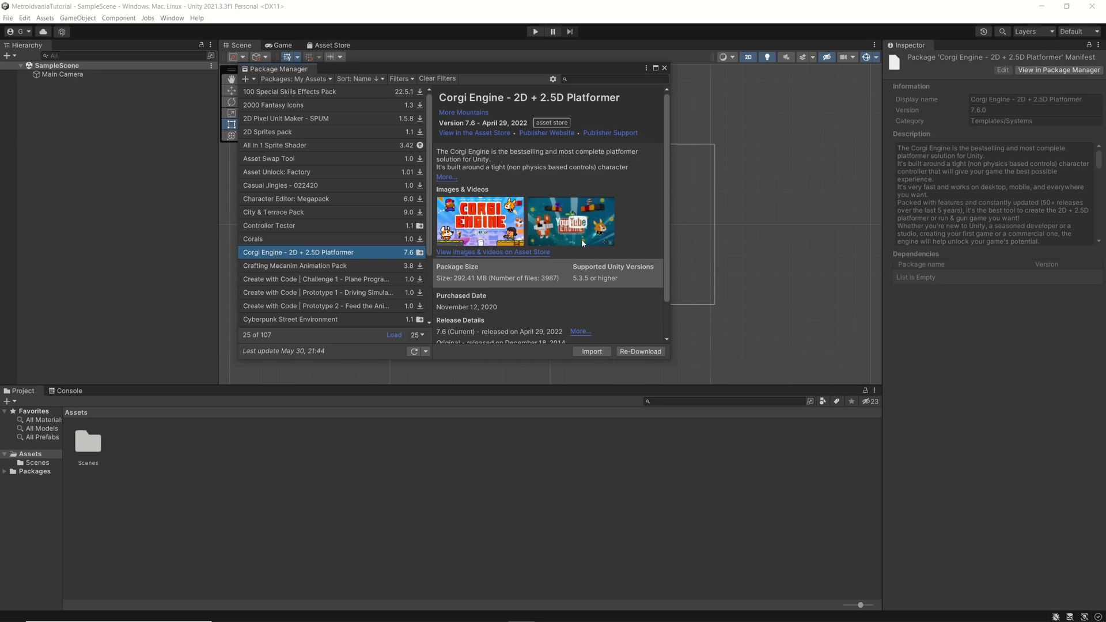
pyautogui.scroll(-1, 595, 242)
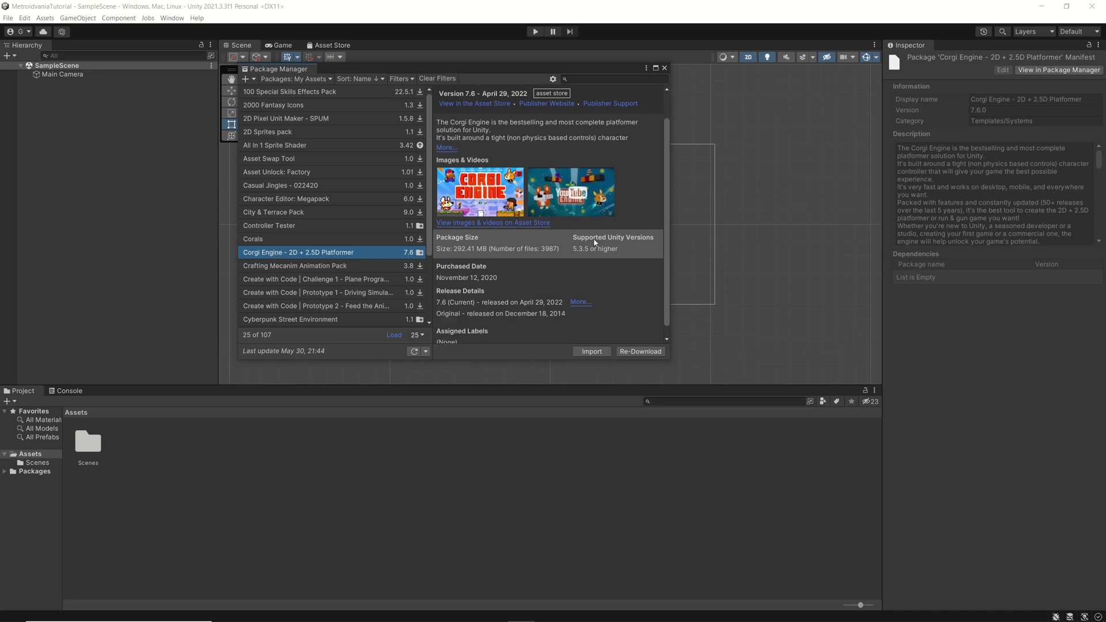
pyautogui.scroll(1, 595, 240)
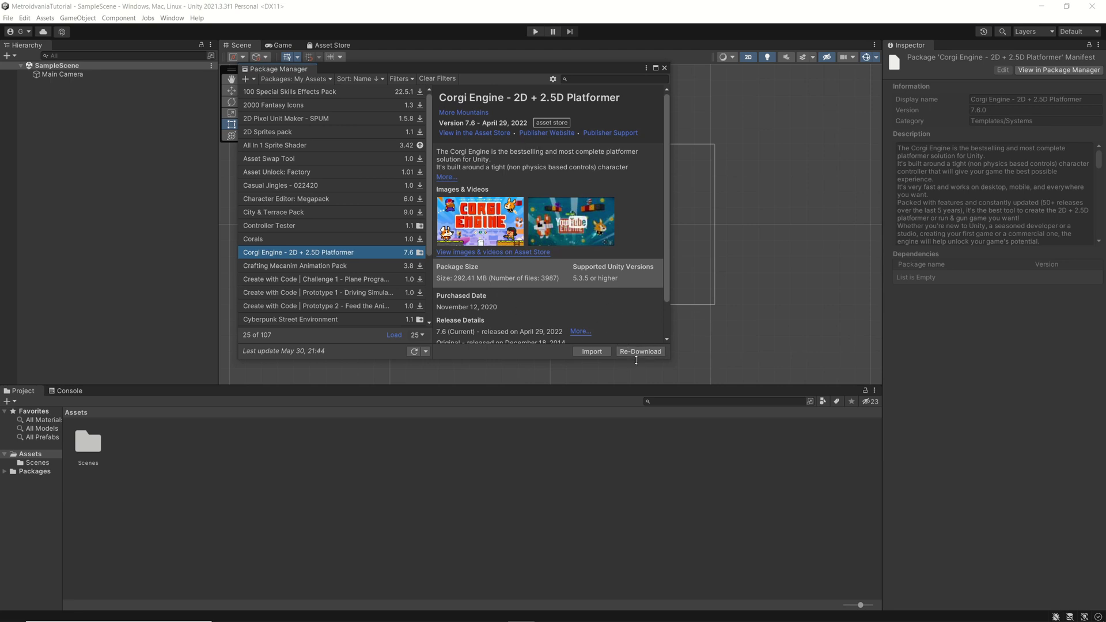
pyautogui.moveTo(659, 275)
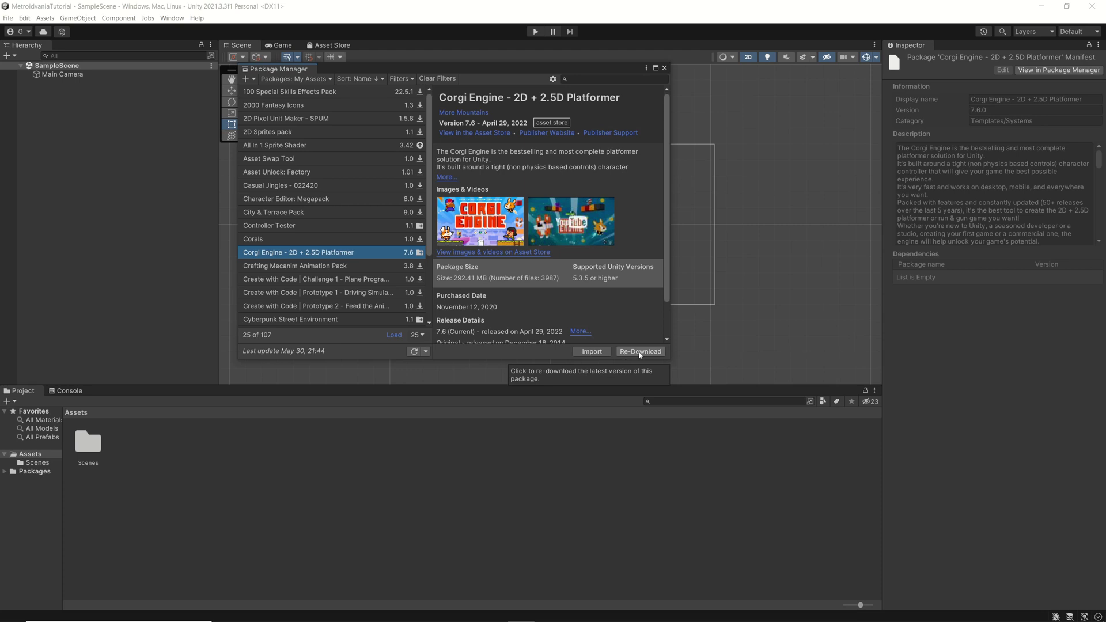
pyautogui.click(586, 353)
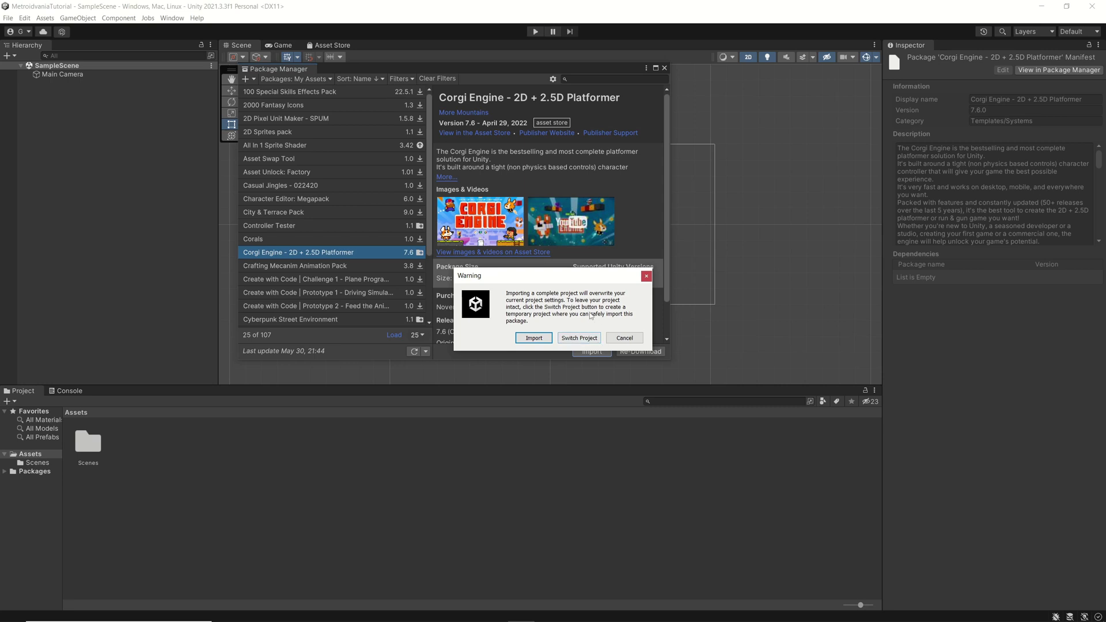
# Accept the overwrite warning, install the dependencies, and import all Corgi Engine files
pyautogui.click(533, 338)
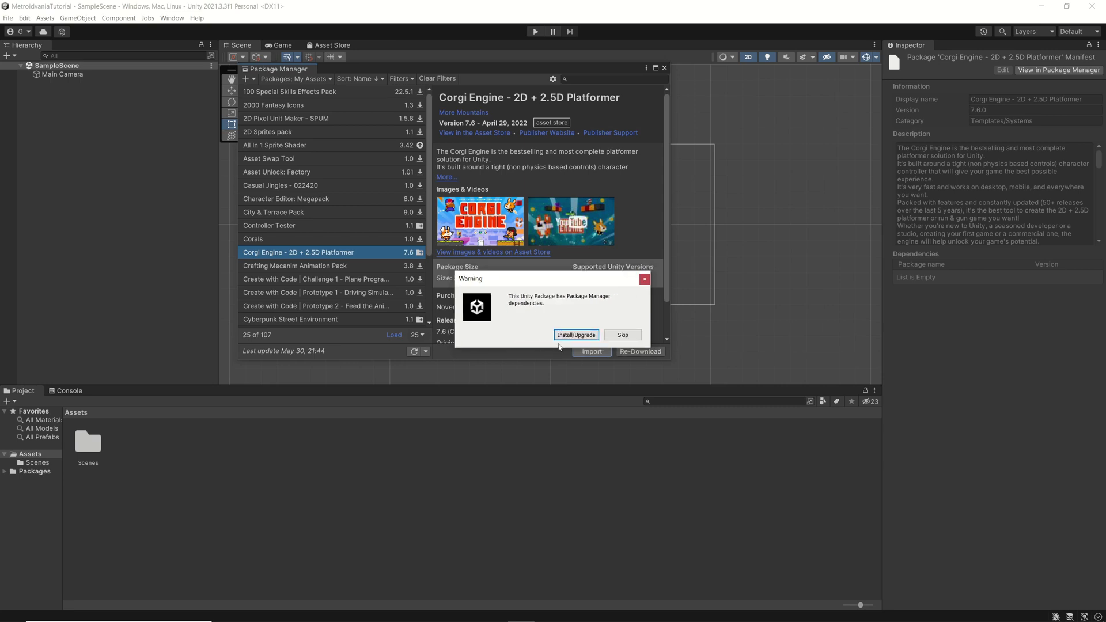
pyautogui.click(573, 336)
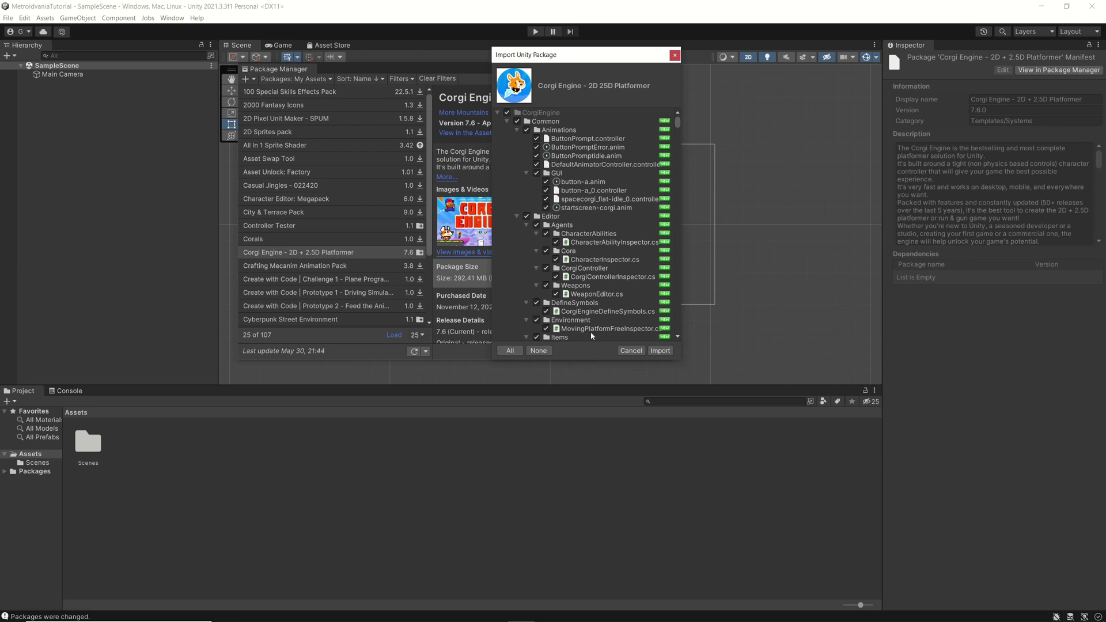
pyautogui.click(658, 353)
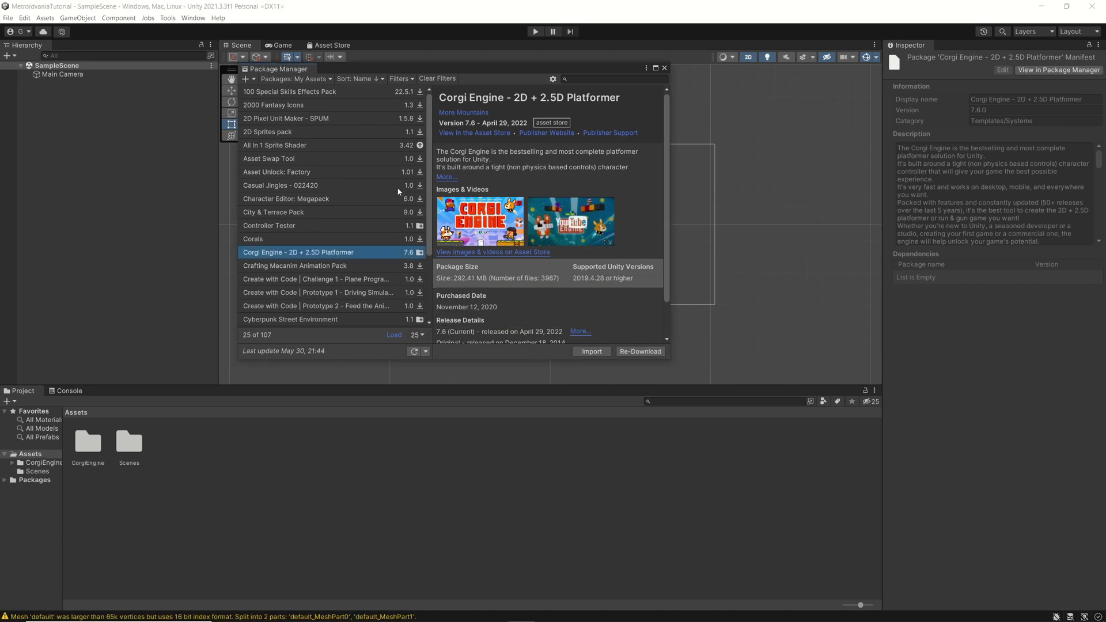
# Close the Package Manager and browse CorgiEngine's Common, Demos and ThirdParty subfolders
pyautogui.click(665, 68)
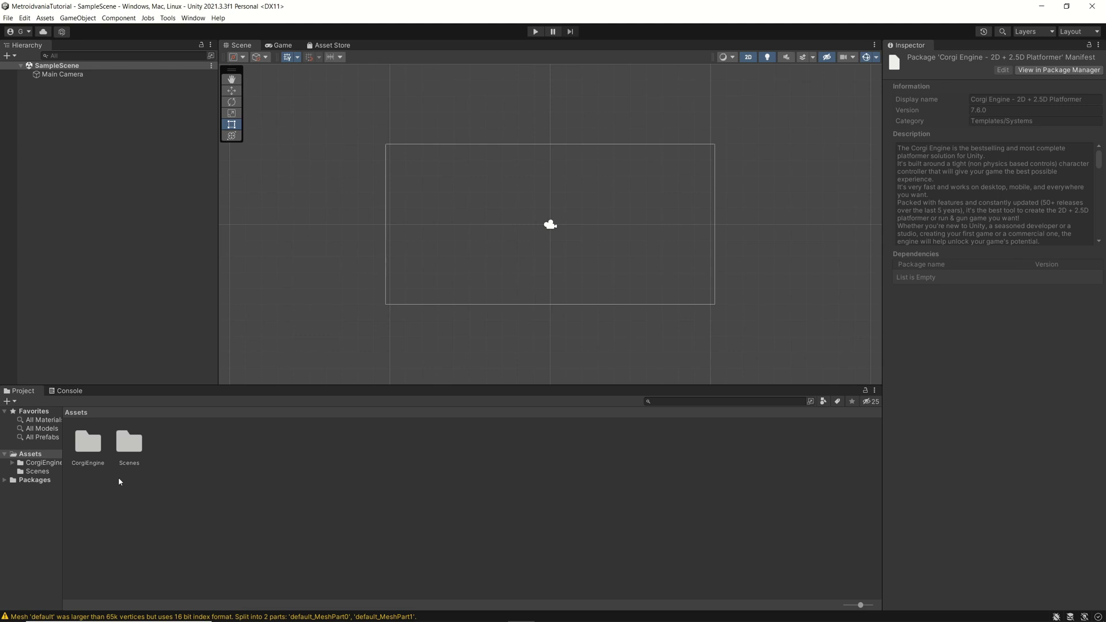
pyautogui.click(13, 463)
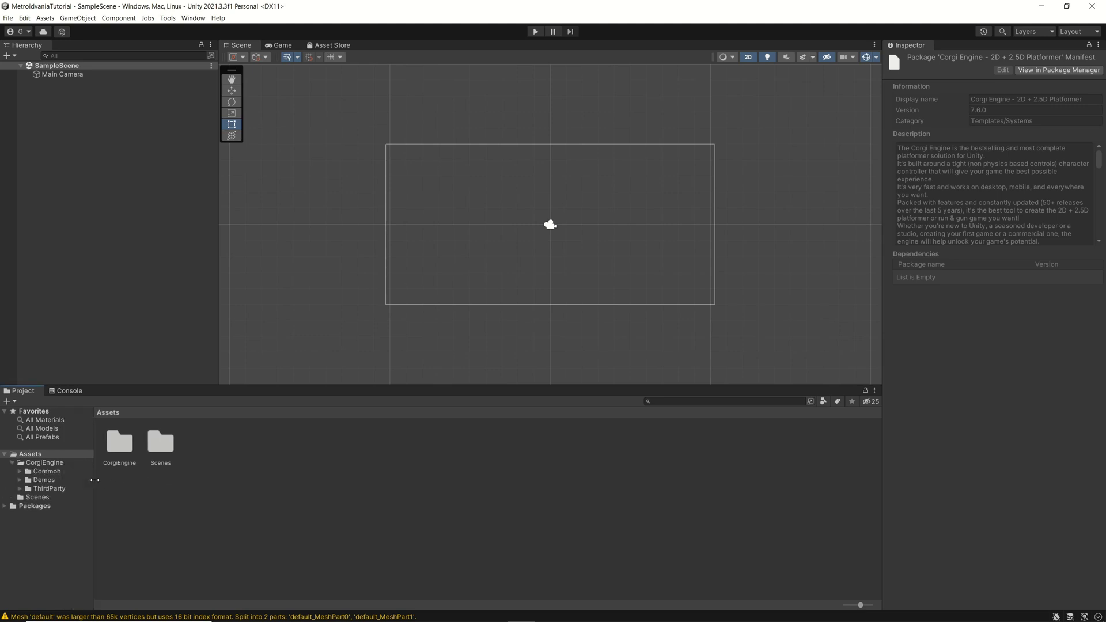
pyautogui.click(20, 471)
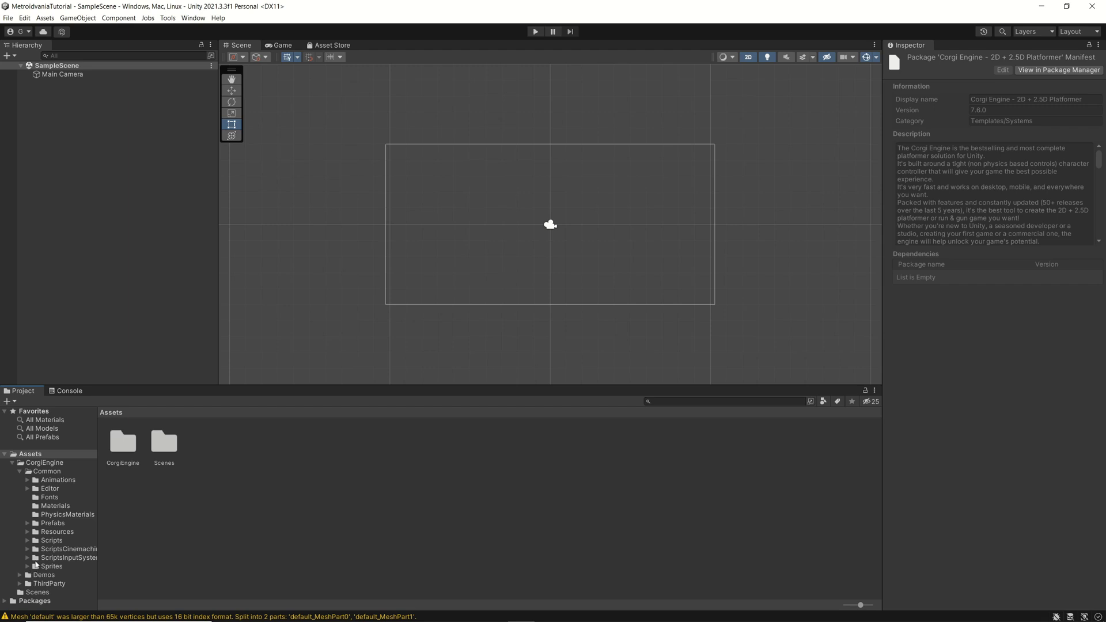
pyautogui.click(19, 472)
pyautogui.click(20, 480)
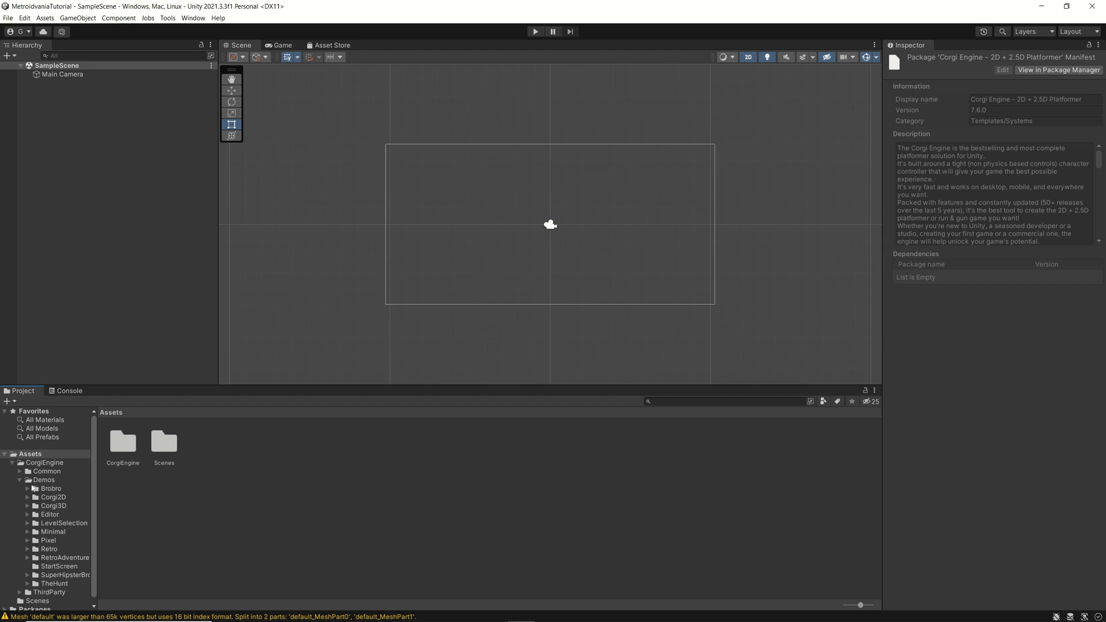
pyautogui.click(20, 479)
pyautogui.click(20, 489)
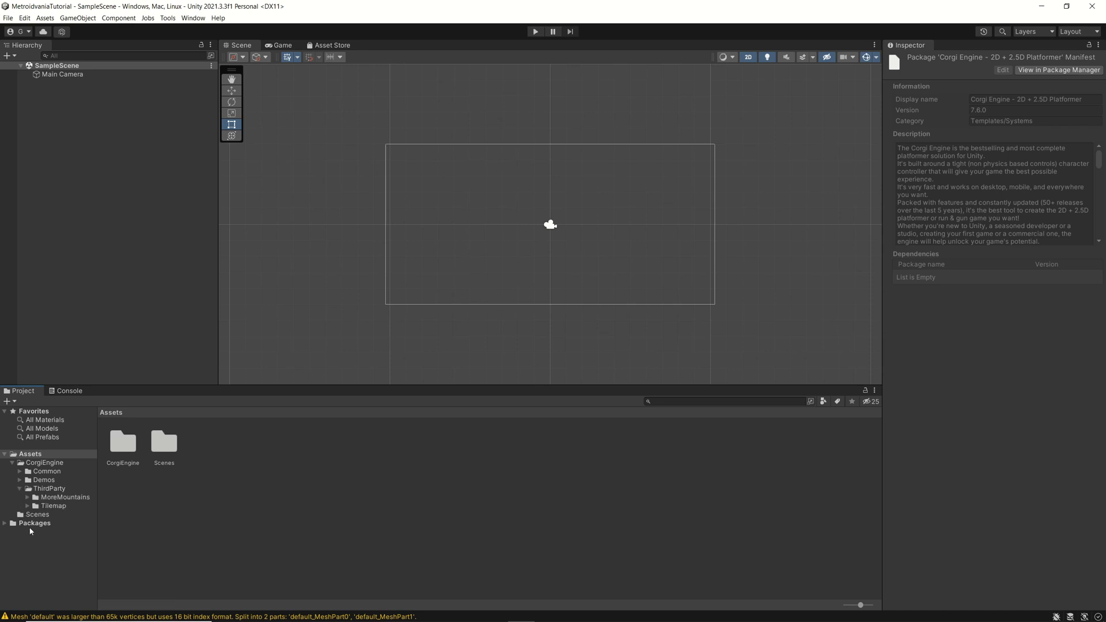
pyautogui.click(27, 497)
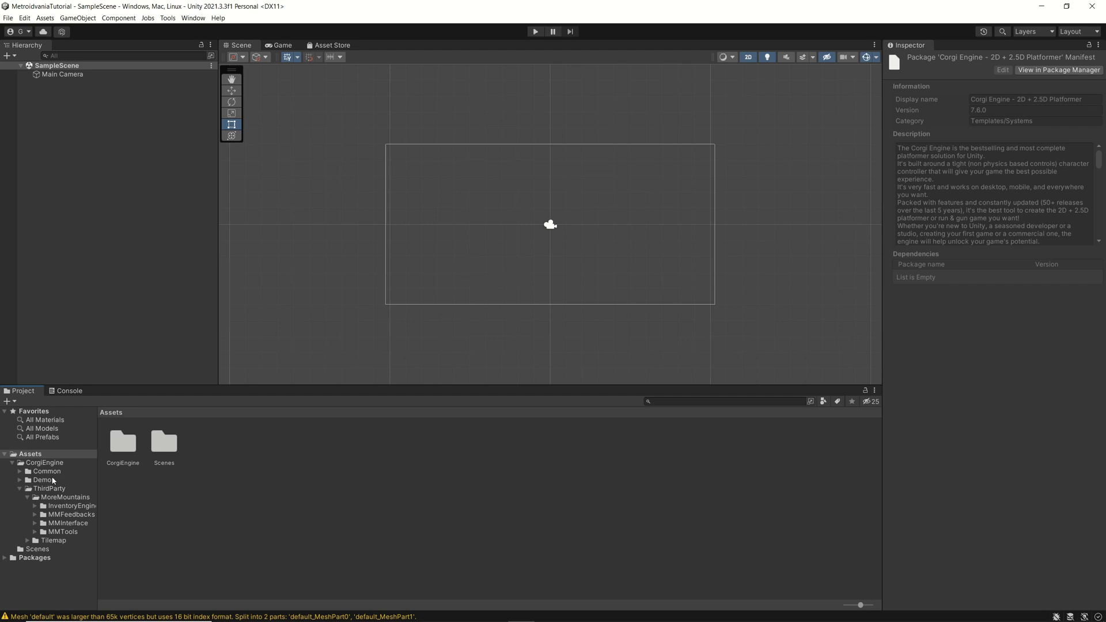
pyautogui.click(20, 489)
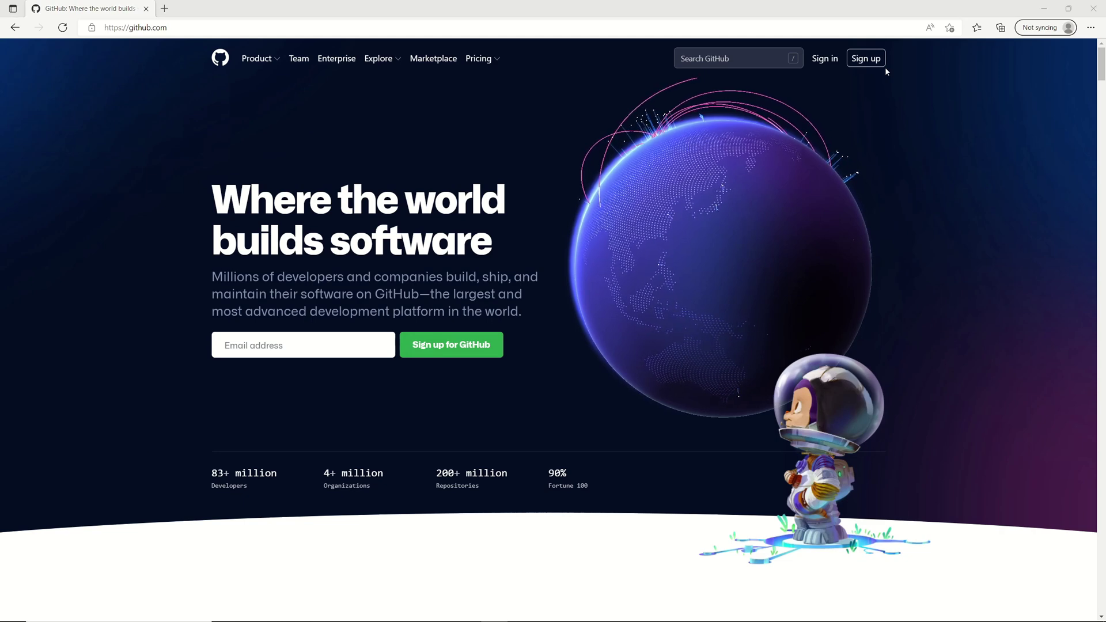
# Switch to the Firefox window showing the GitHub Desktop download page
pyautogui.hotkey('alt', 'Tab')
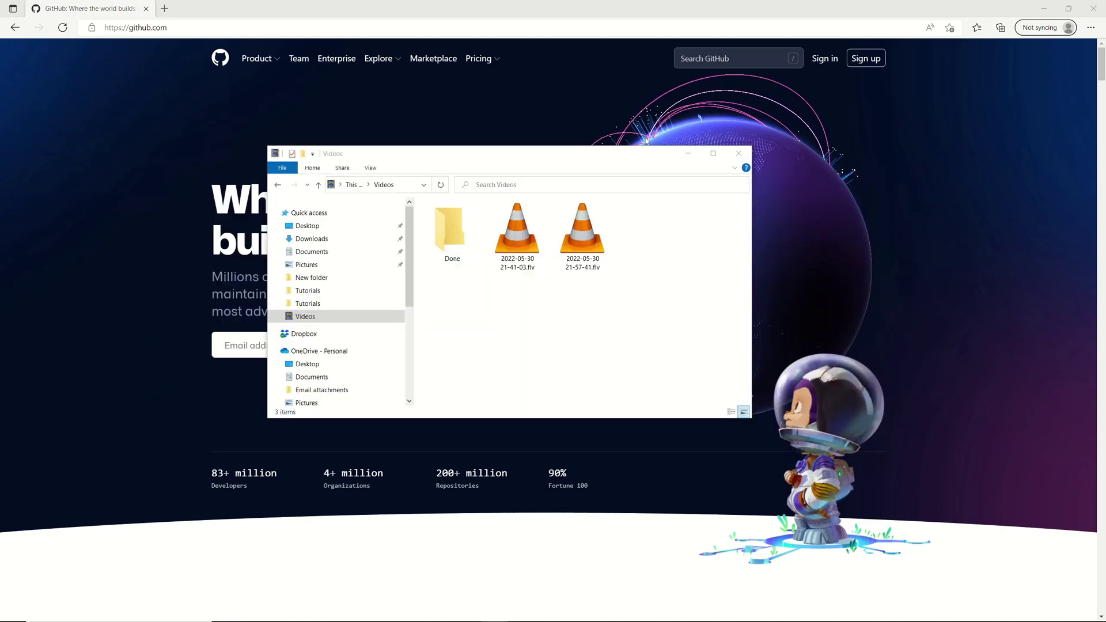
pyautogui.hotkey('alt', 'Tab')
pyautogui.hotkey('alt', 'Tab')
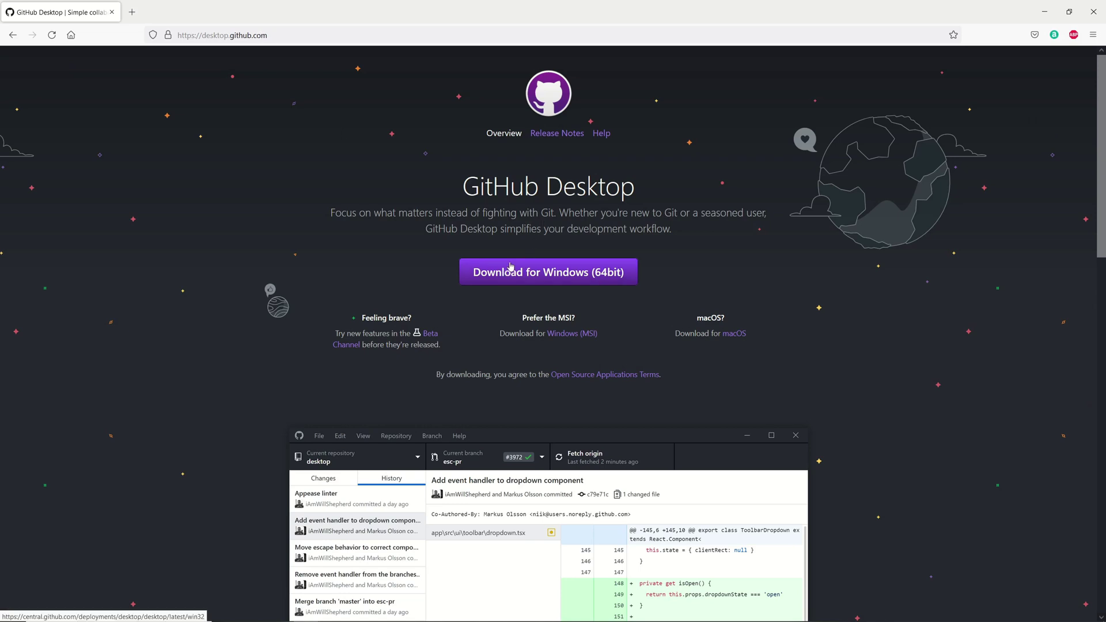
# Download the 64-bit Windows GitHub Desktop installer, then collapse CorgiEngine in Unity
pyautogui.click(535, 276)
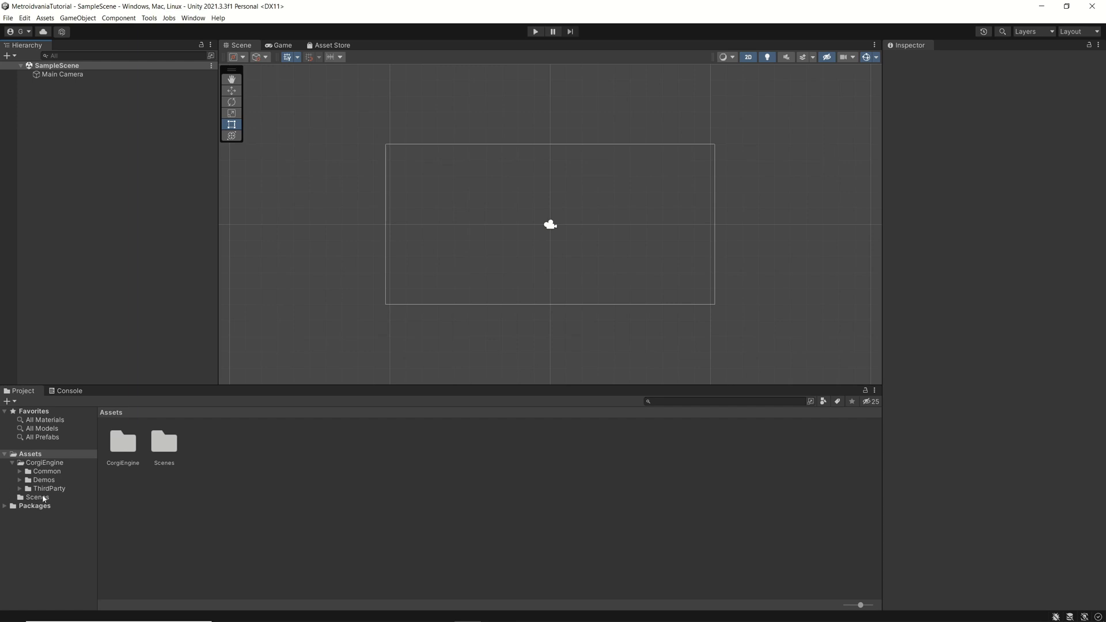
pyautogui.click(12, 463)
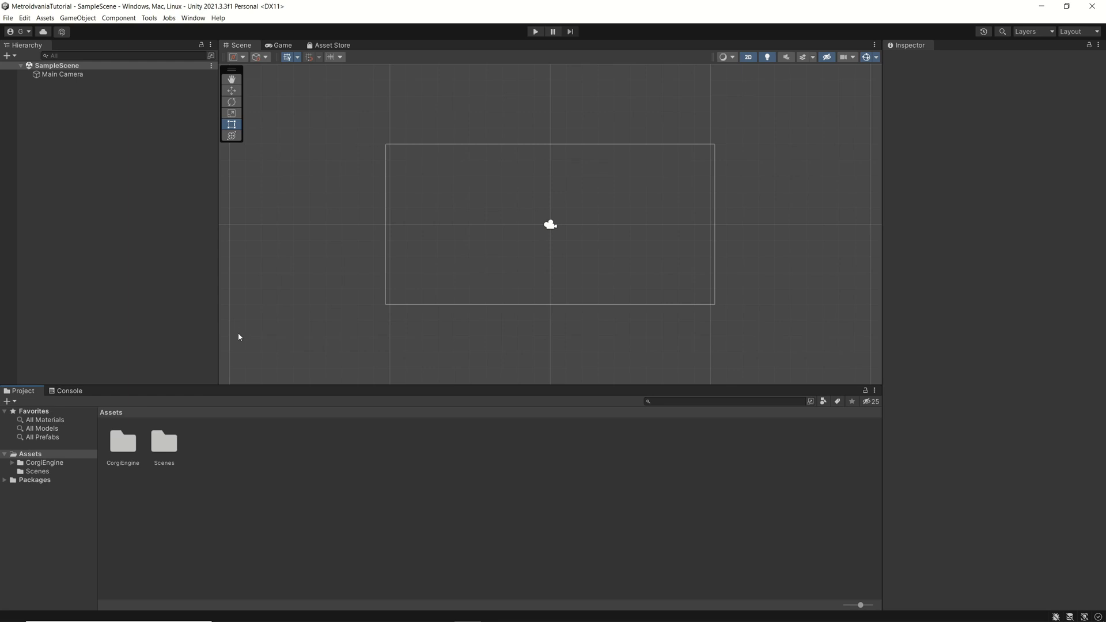
# Create a LugualArt folder under Assets and open it to show its subfolders
pyautogui.click(12, 464)
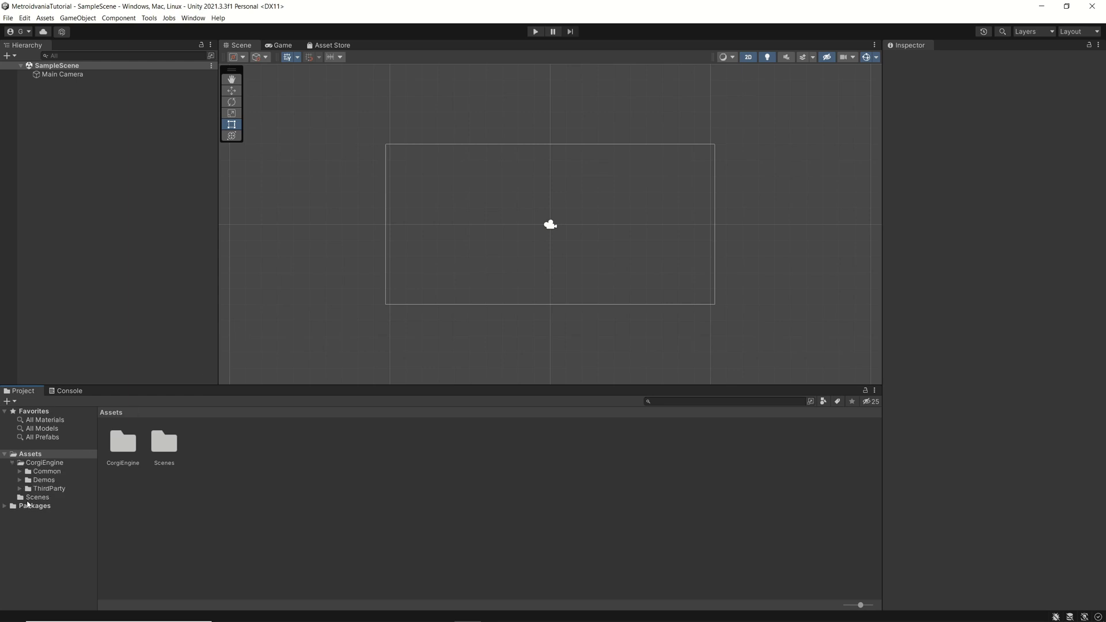
pyautogui.click(27, 498)
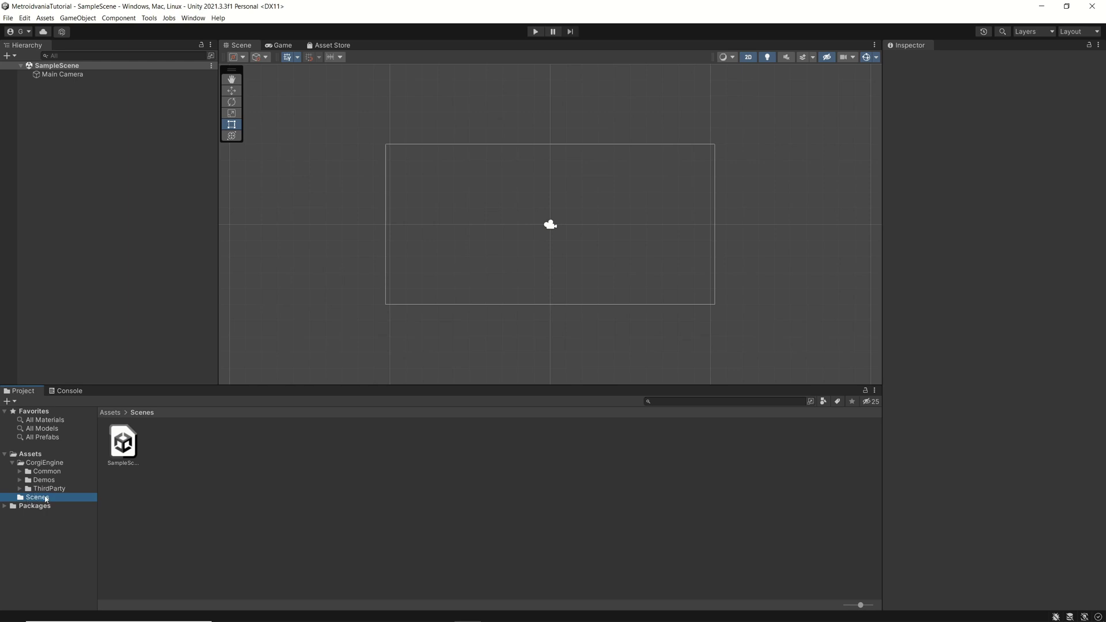
pyautogui.rightClick(36, 455)
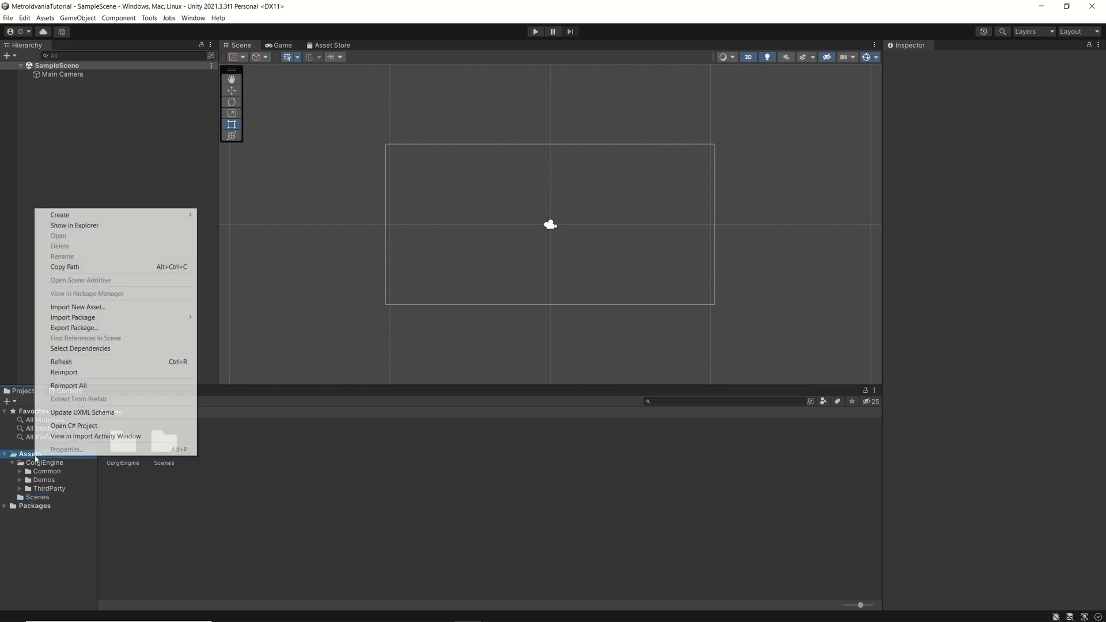
pyautogui.moveTo(99, 218)
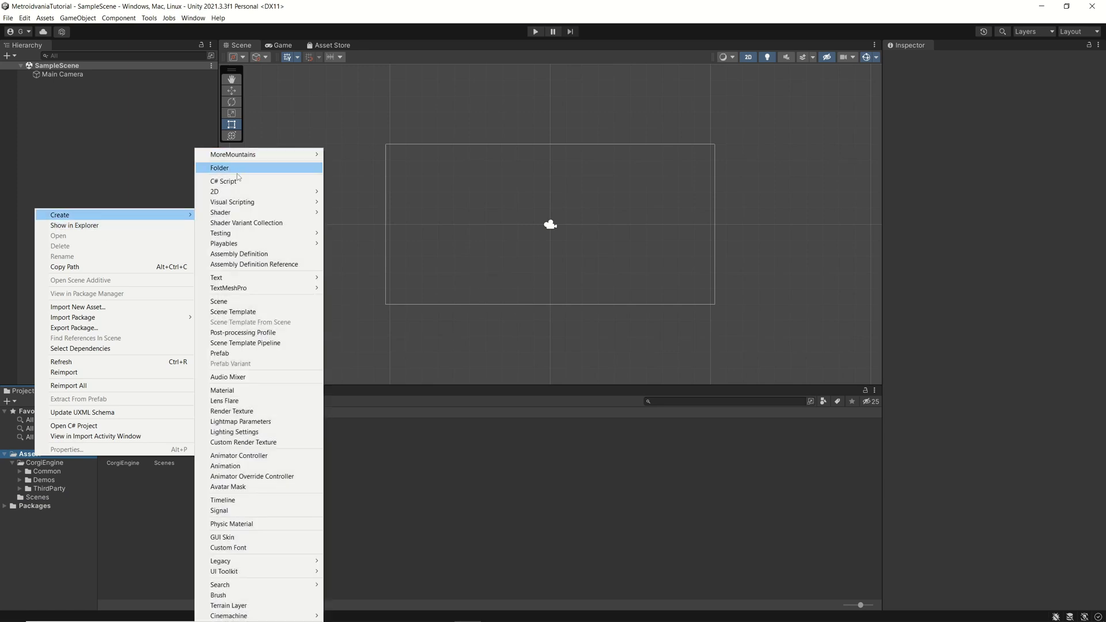
pyautogui.click(237, 169)
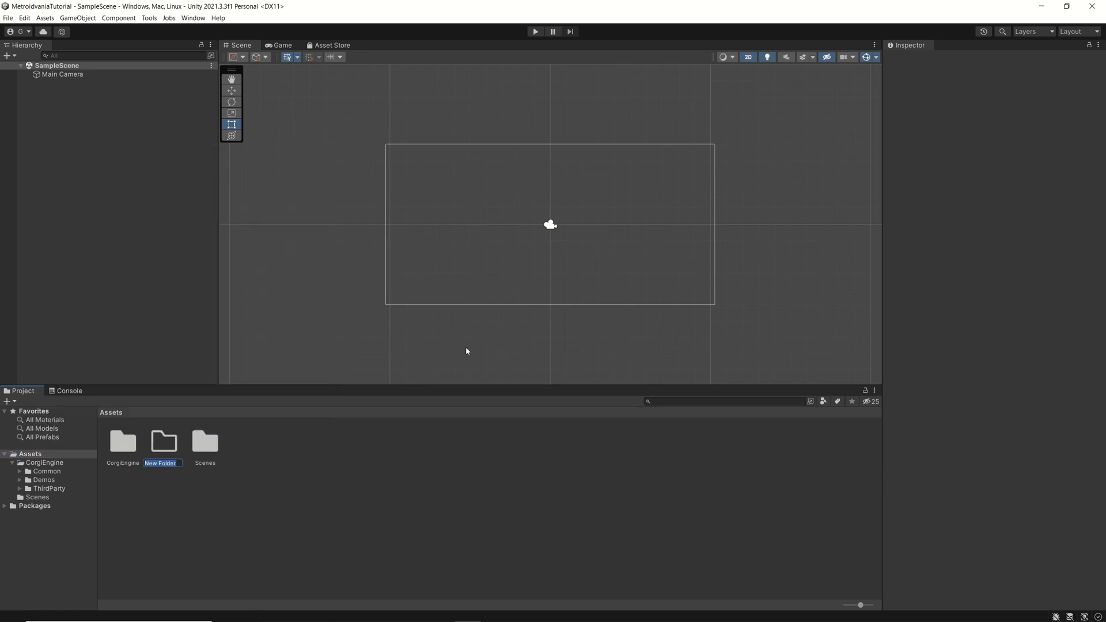
pyautogui.write('LugualArt')
pyautogui.press('Return')
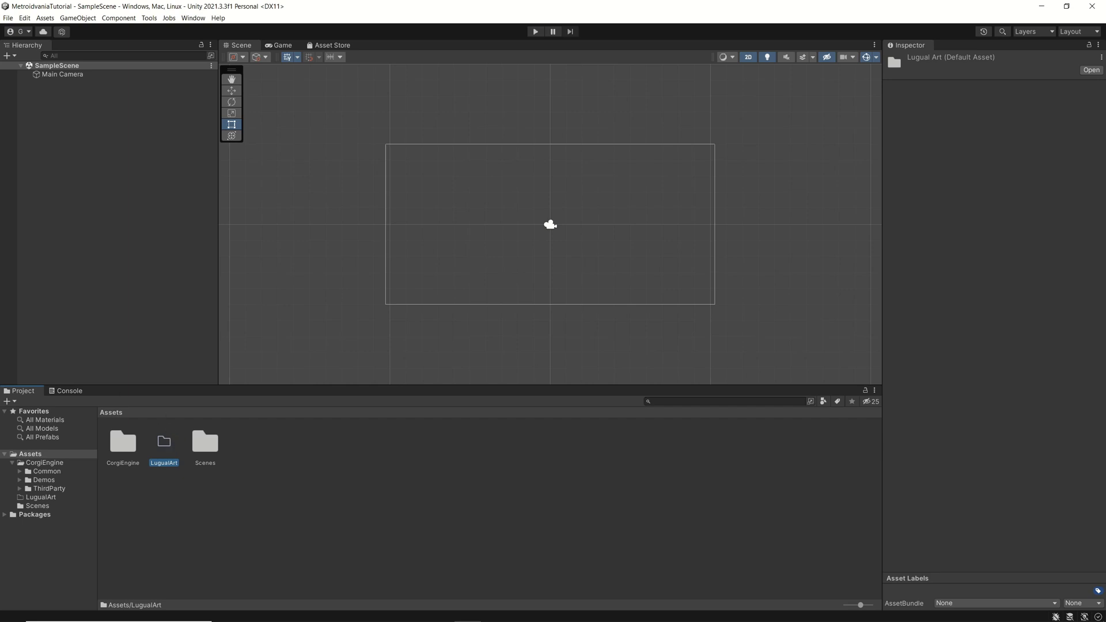
pyautogui.press('Return')
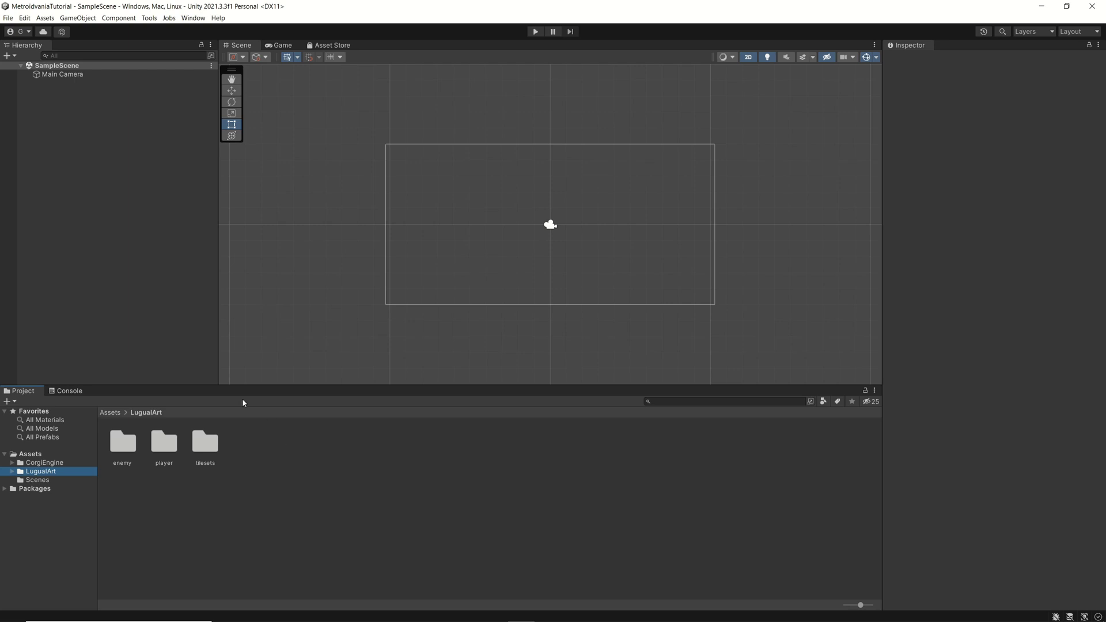
# Switch to GitHub Desktop and bring up the options for adding a repository
pyautogui.click(95, 173)
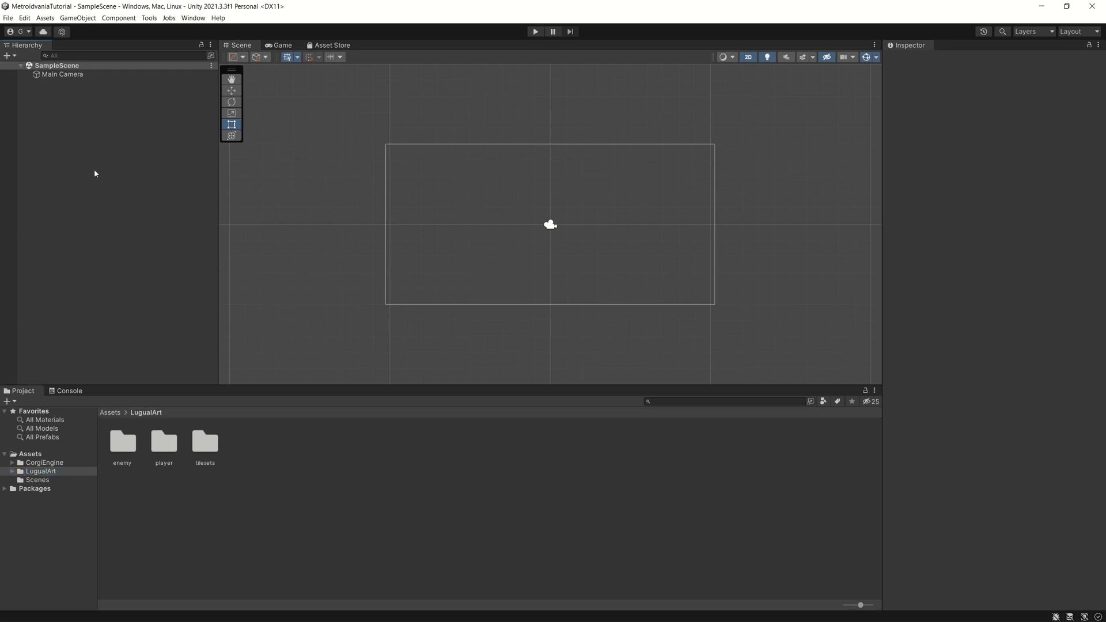
pyautogui.press('q')
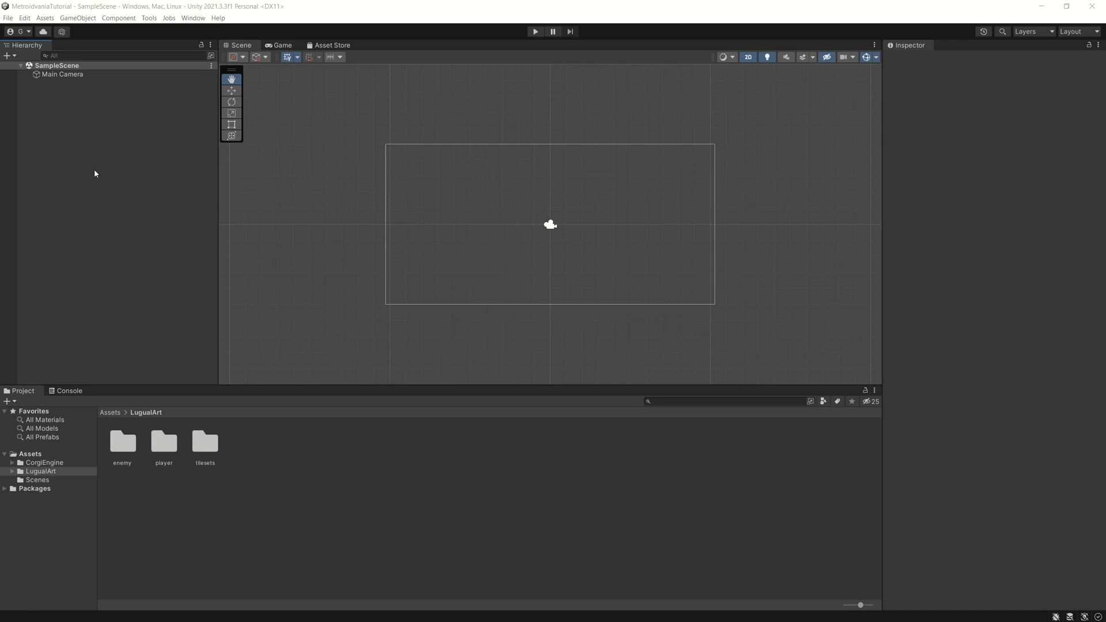
pyautogui.hotkey('alt', 'Tab')
pyautogui.hotkey('alt', 'Tab')
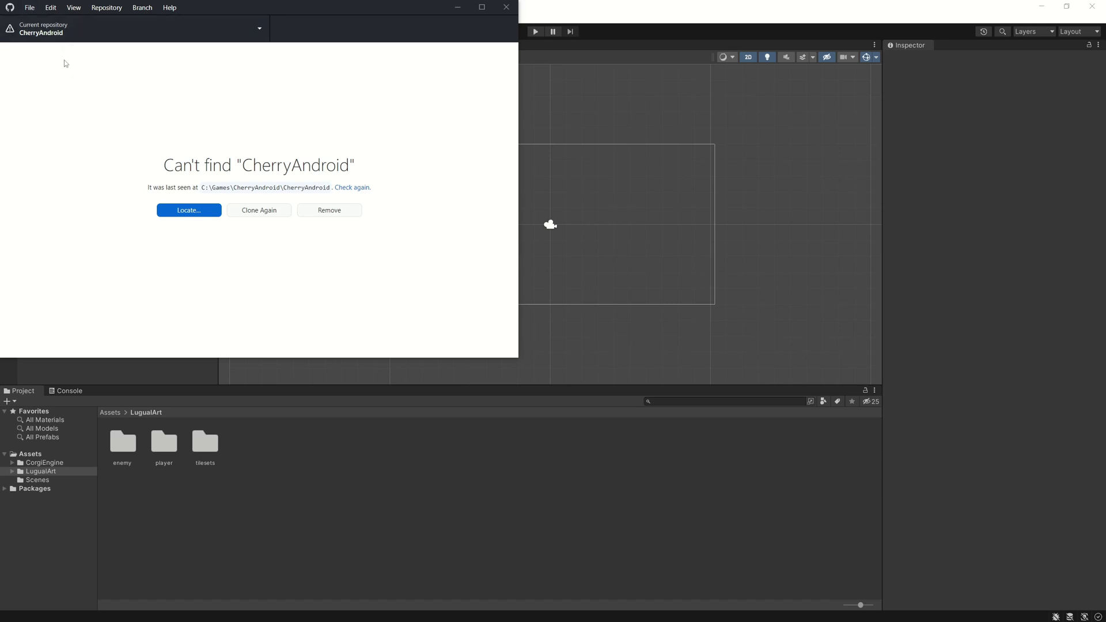
pyautogui.click(258, 33)
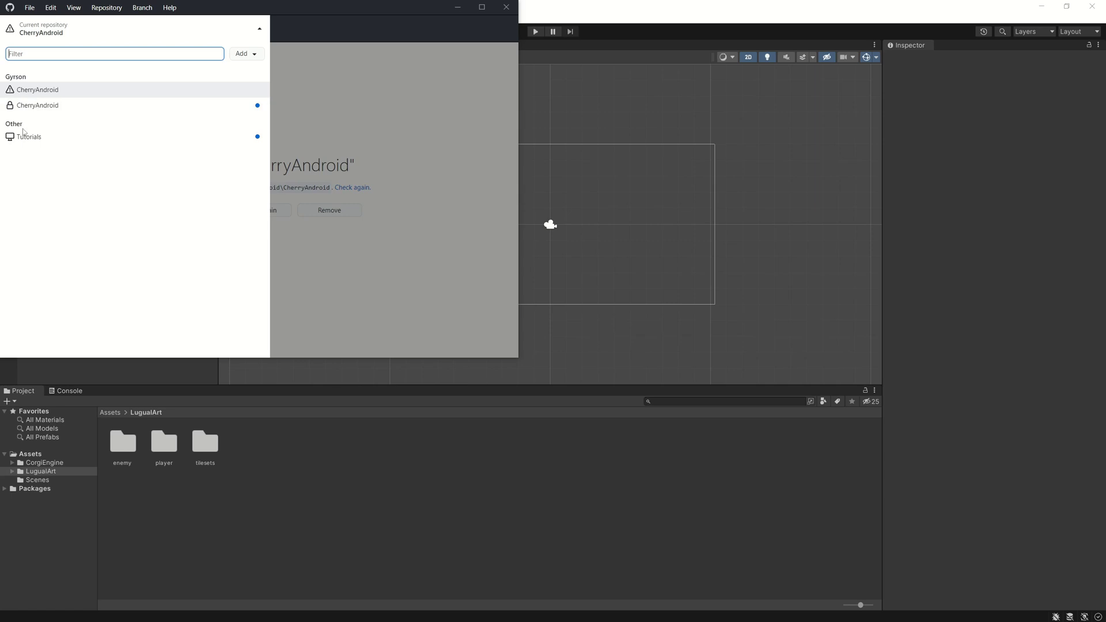
pyautogui.click(245, 60)
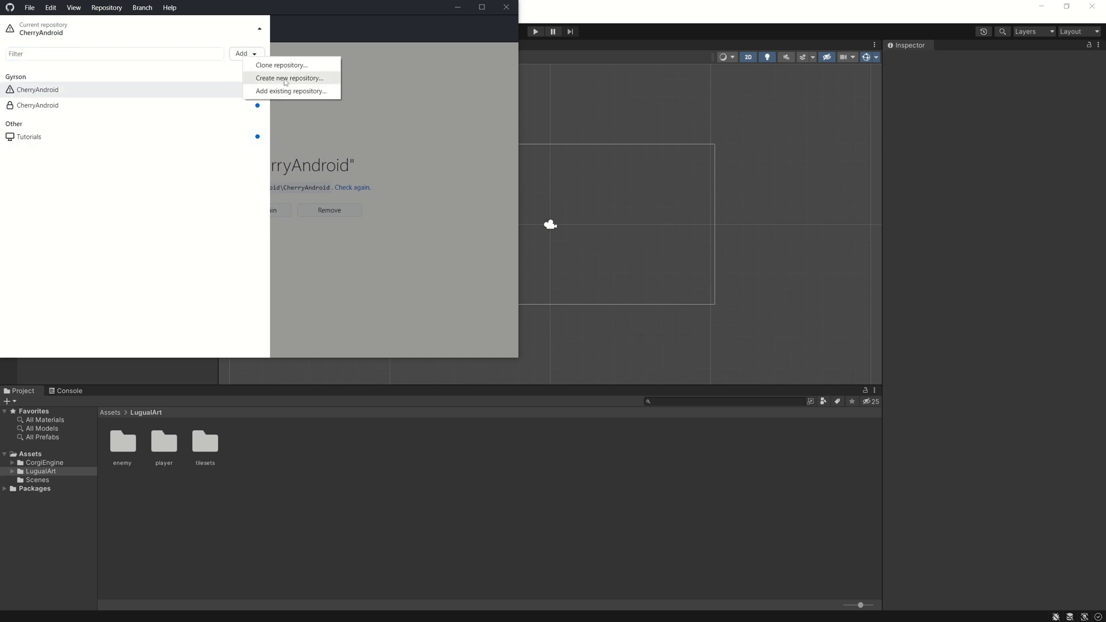
# Begin a new repository at local path C:\Games and paste MetroidvaniaTutorial as its name
pyautogui.click(280, 79)
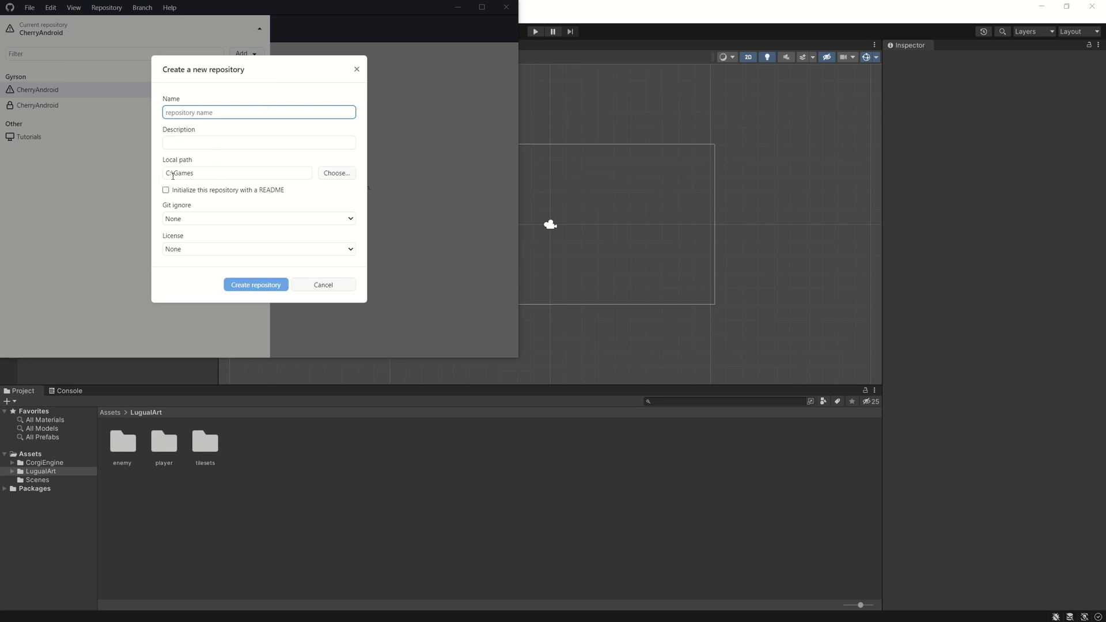
pyautogui.click(335, 174)
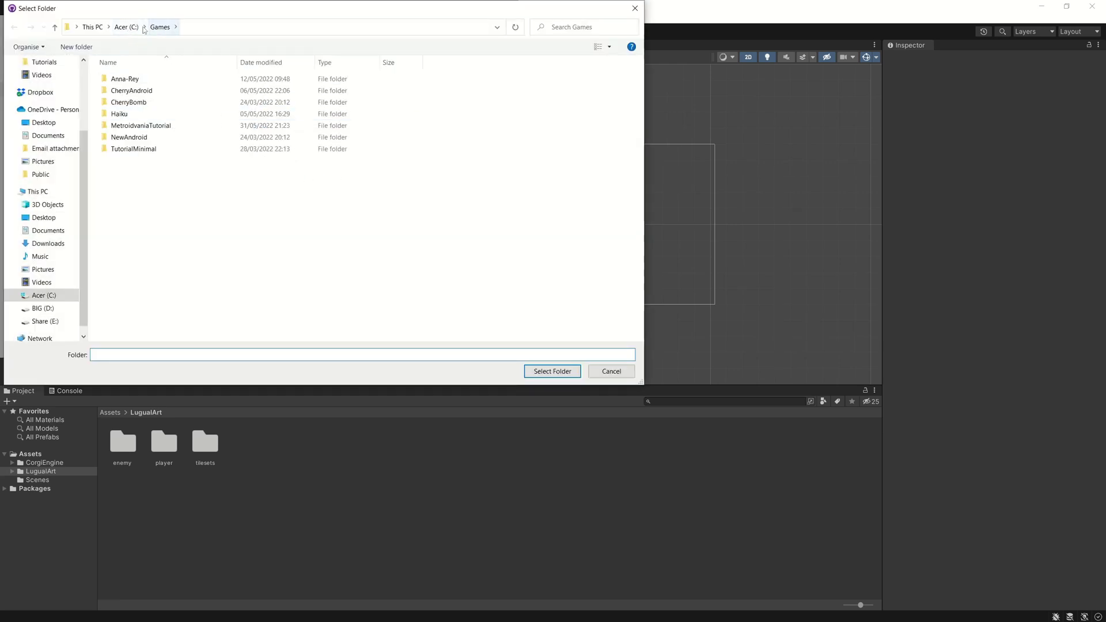
pyautogui.doubleClick(126, 131)
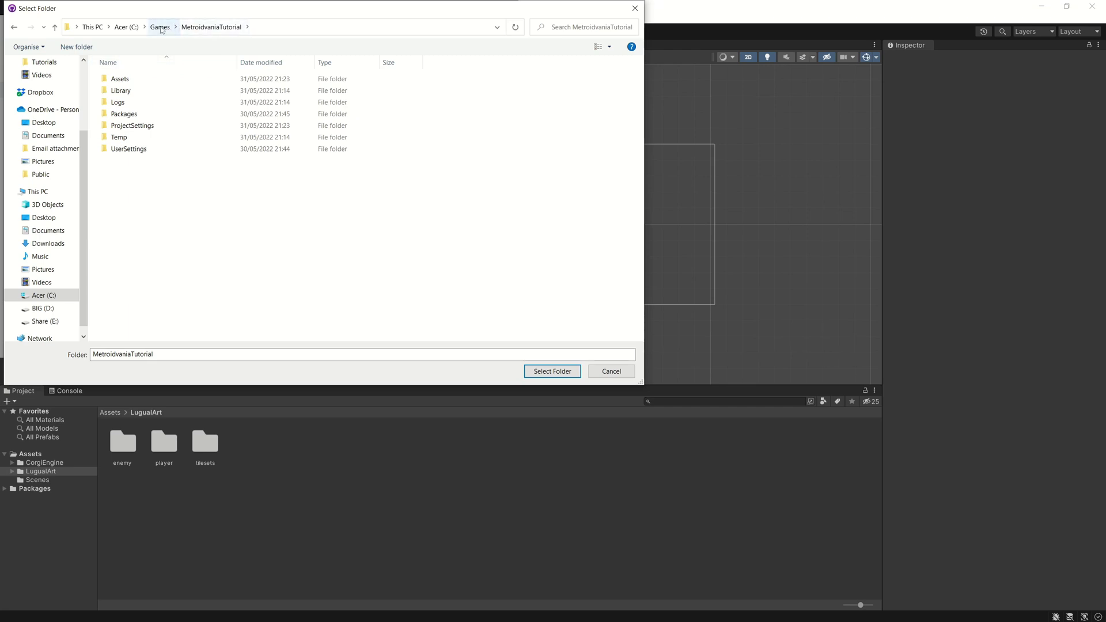
pyautogui.click(161, 28)
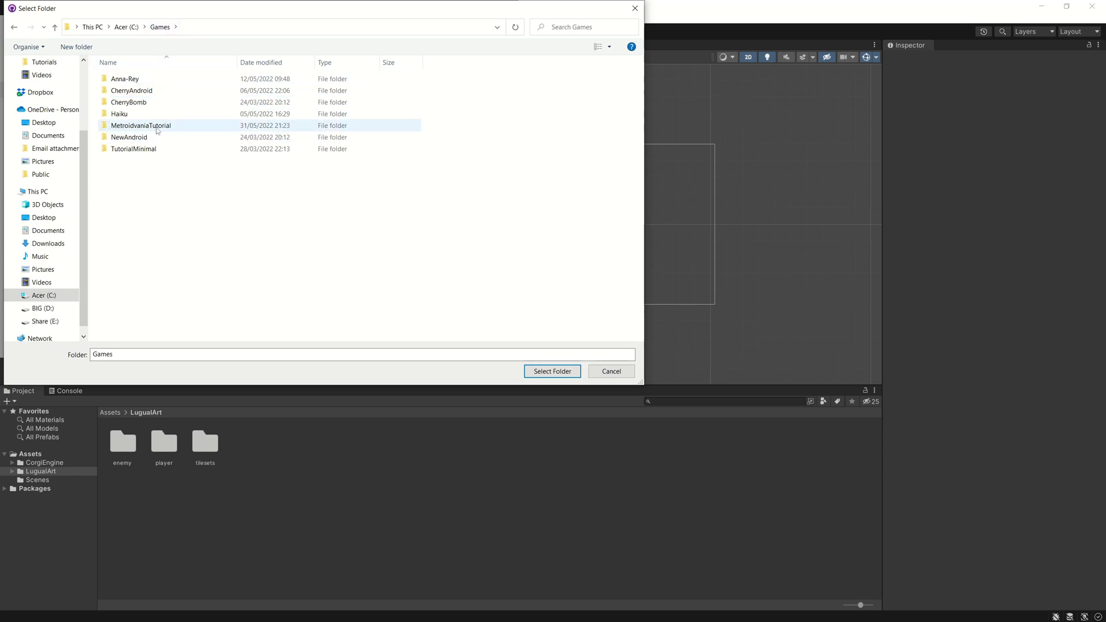
pyautogui.click(552, 371)
pyautogui.click(202, 113)
pyautogui.write('MetroidvaniaTutorial')
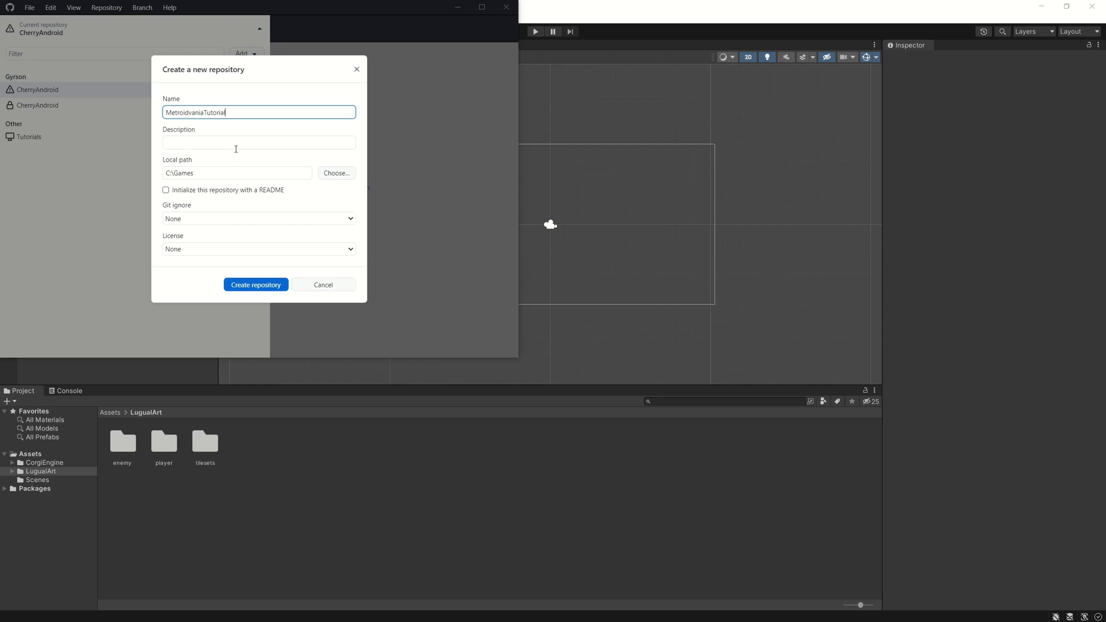
# Enable README initialization and choose Unity as the Git ignore template
pyautogui.click(166, 190)
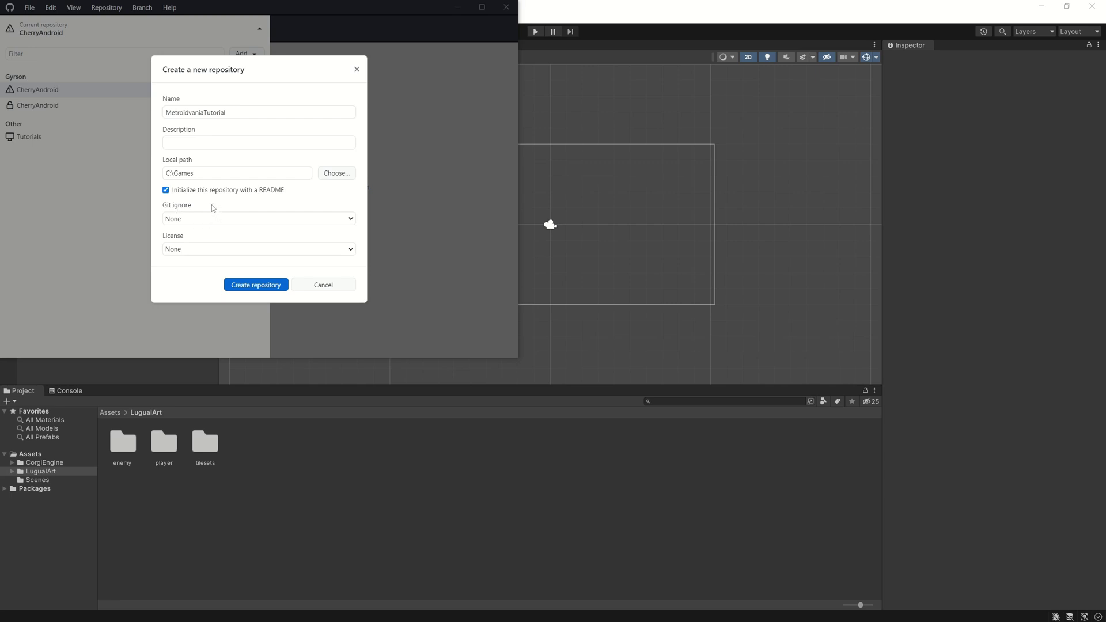
pyautogui.click(187, 221)
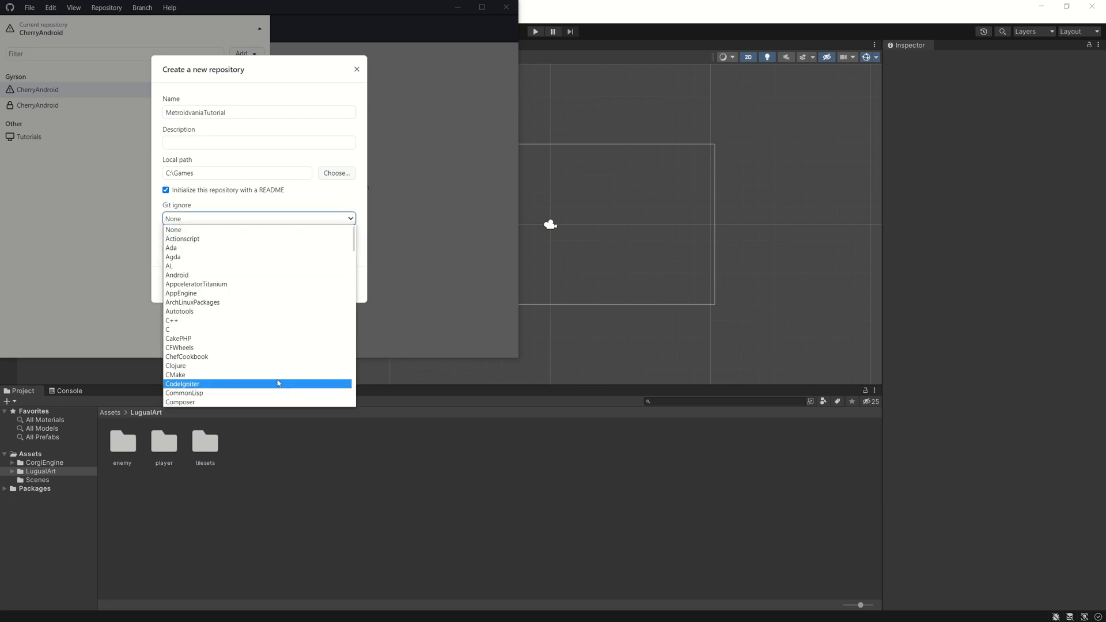
pyautogui.scroll(-10, 220, 369)
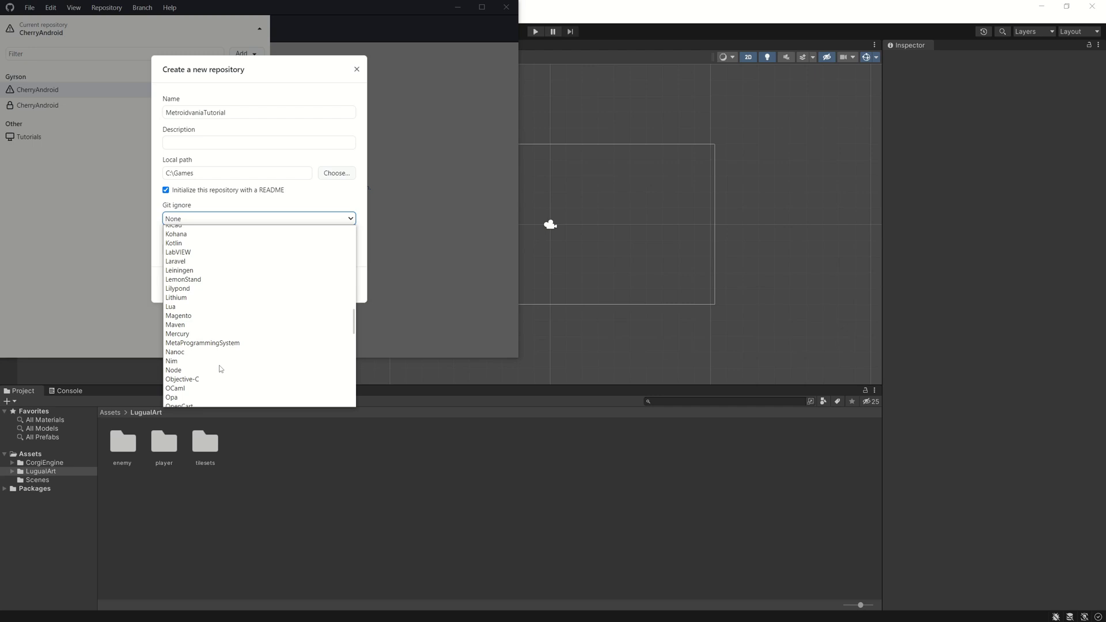
pyautogui.write('unity')
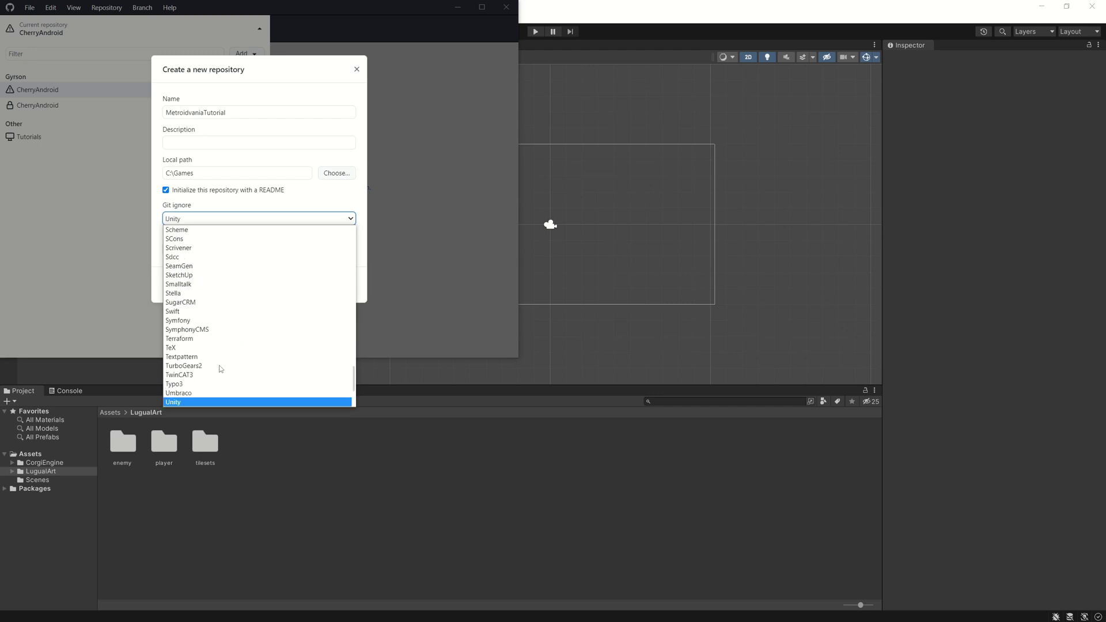
pyautogui.click(196, 401)
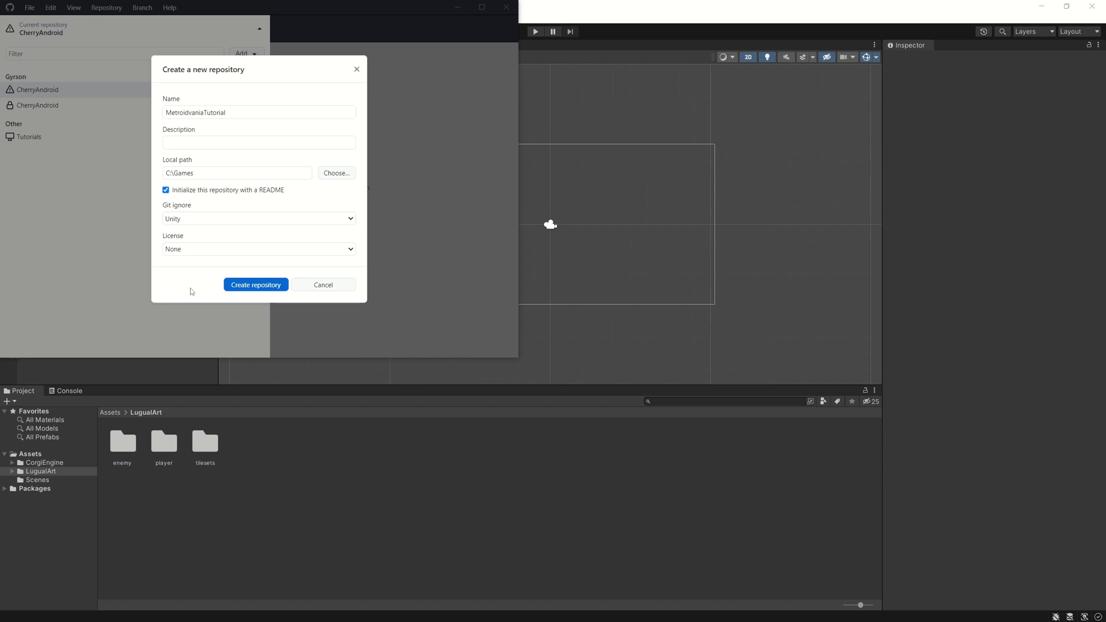
# Create the repository, answer the Git LFS prompt, and switch to MetroidvaniaTutorial
pyautogui.click(245, 290)
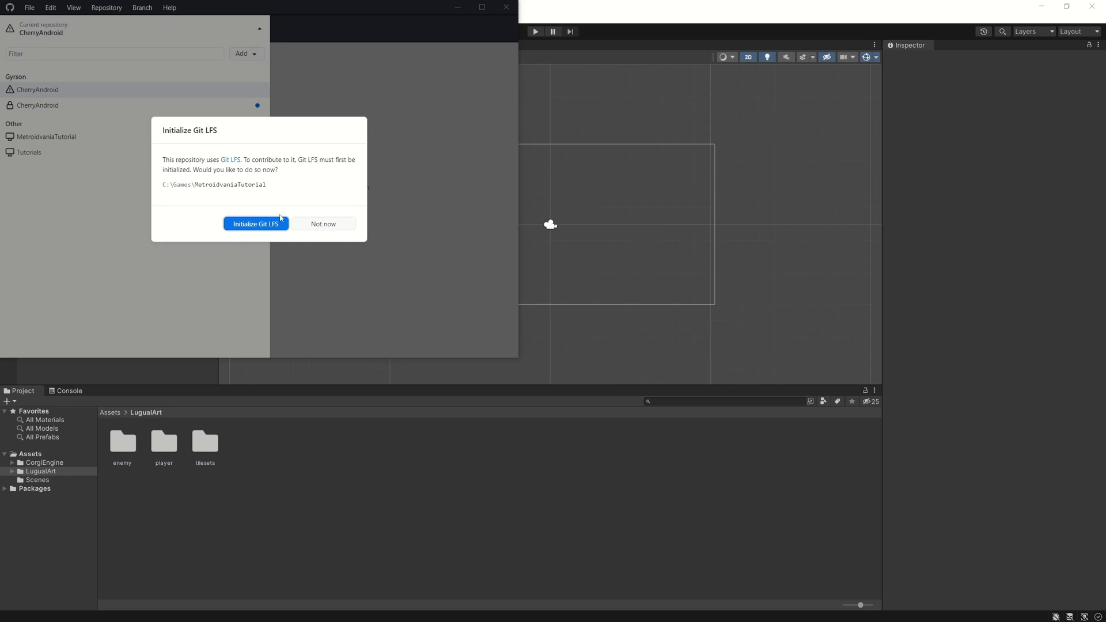
pyautogui.click(247, 224)
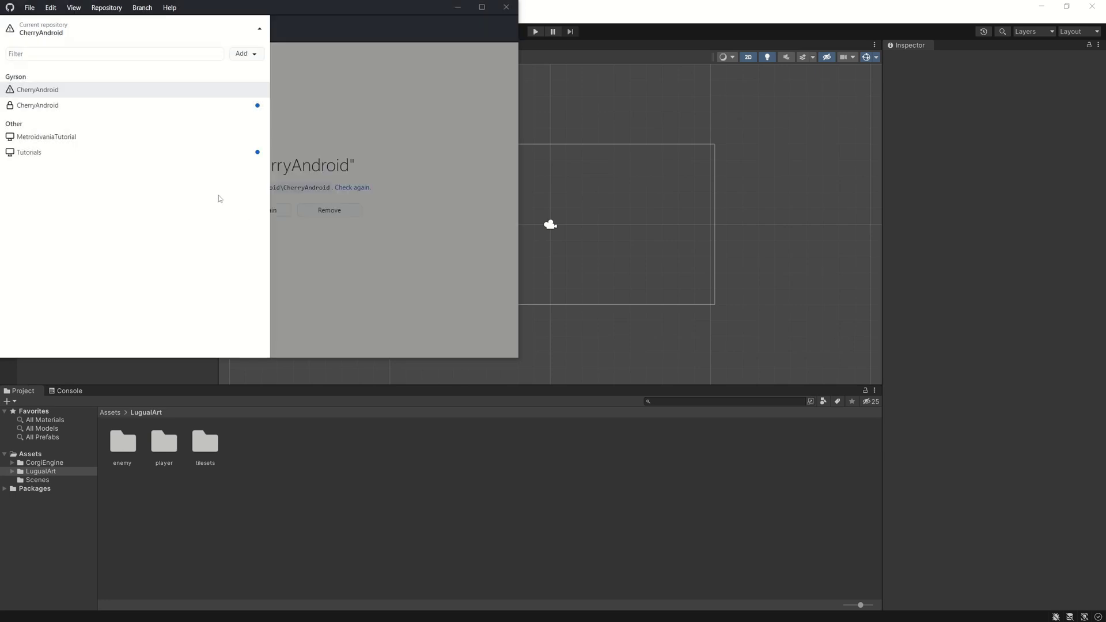
pyautogui.click(38, 139)
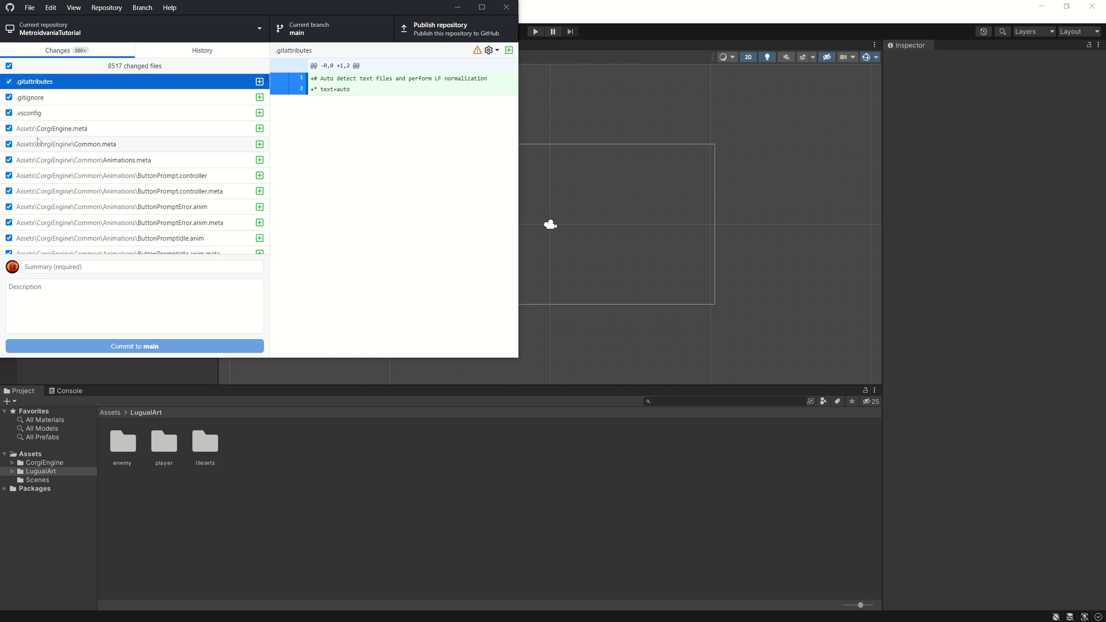
# Open the repository's .gitignore file in Notepad++
pyautogui.click(40, 99)
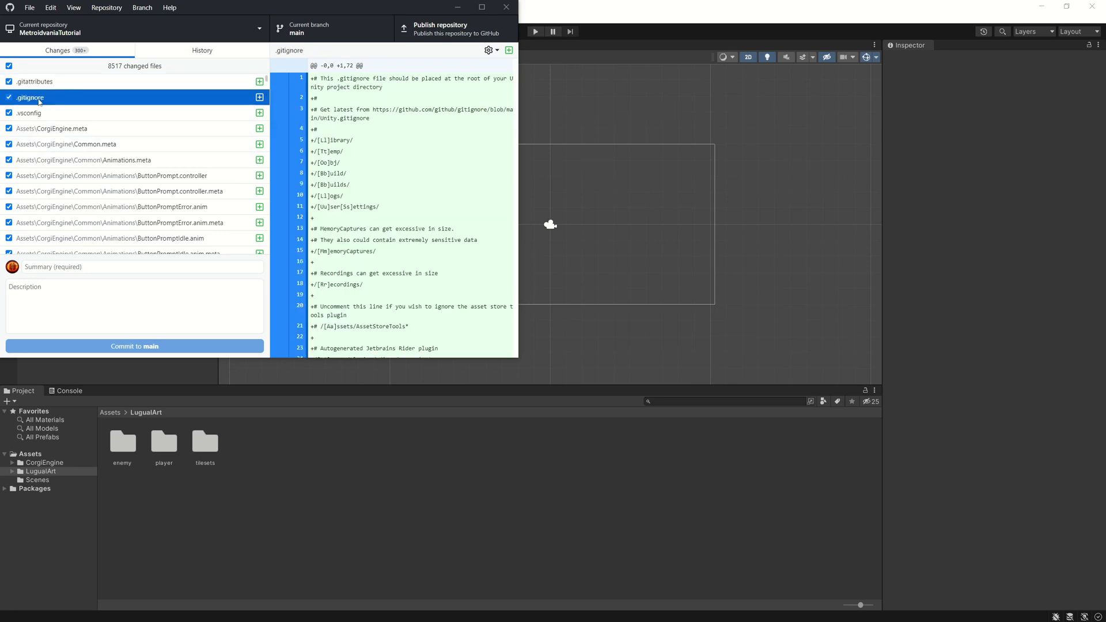
pyautogui.rightClick(72, 101)
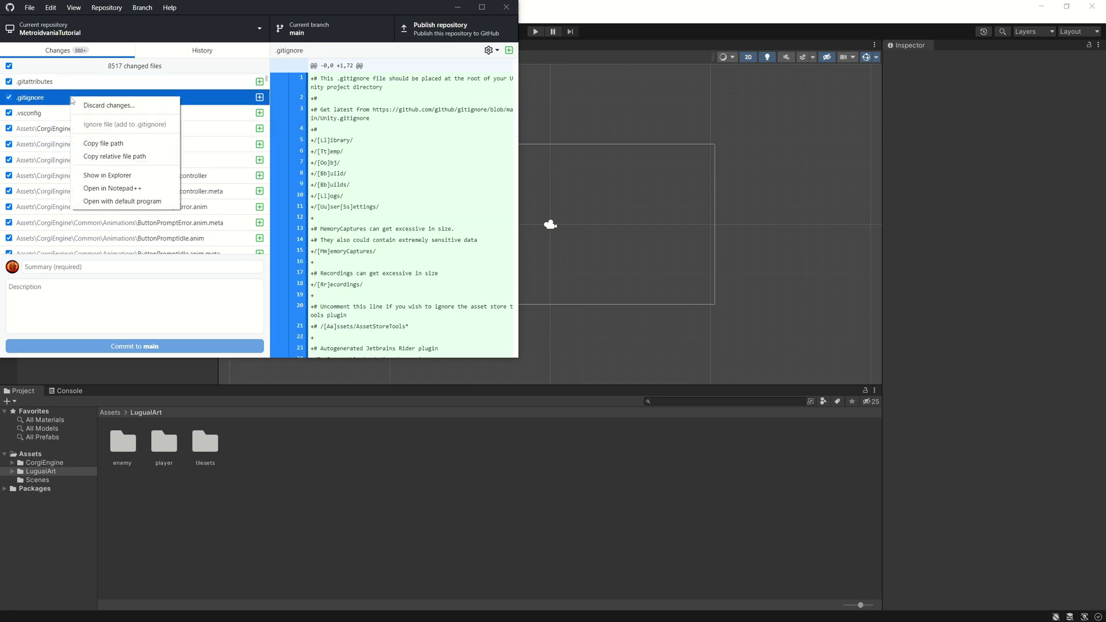
pyautogui.click(125, 189)
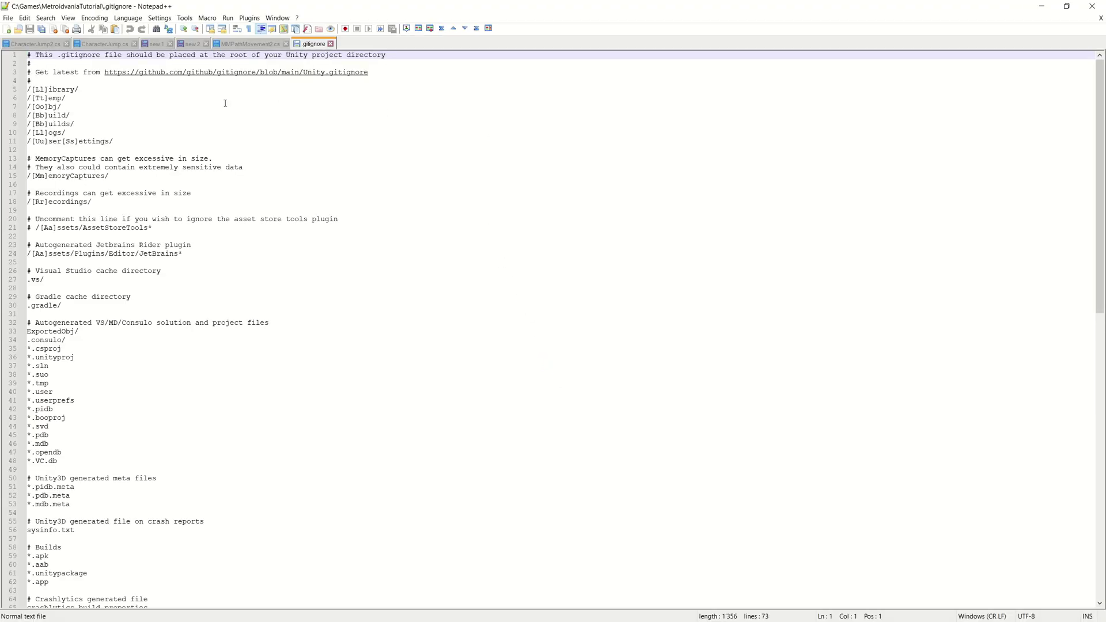
# Scroll through the Unity ignore rules in the .gitignore file
pyautogui.scroll(-1, 120, 123)
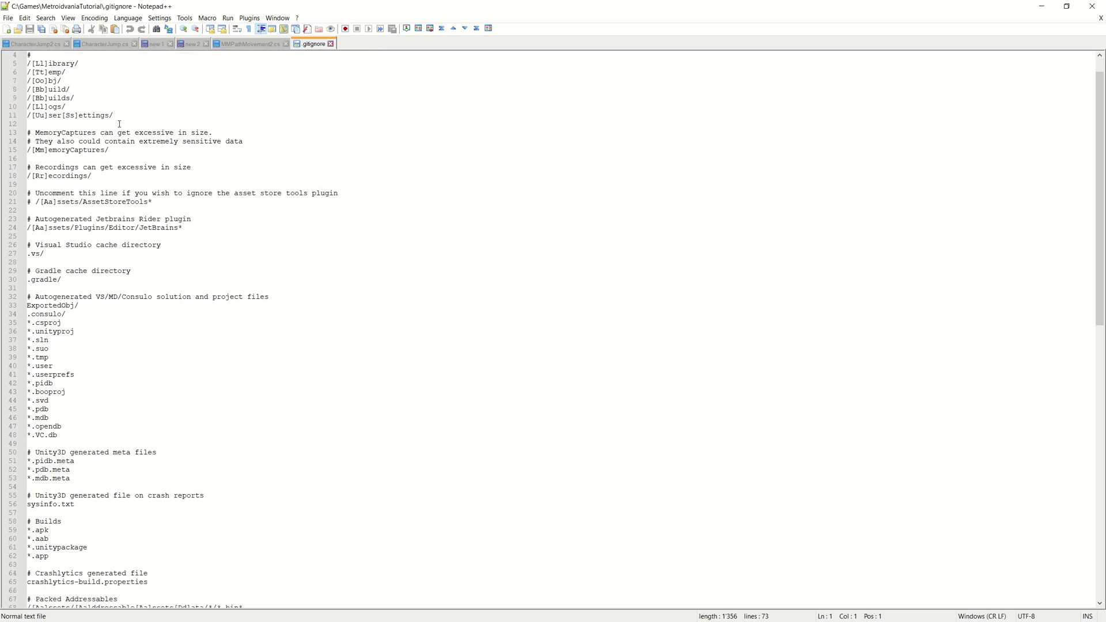
pyautogui.scroll(-1, 119, 123)
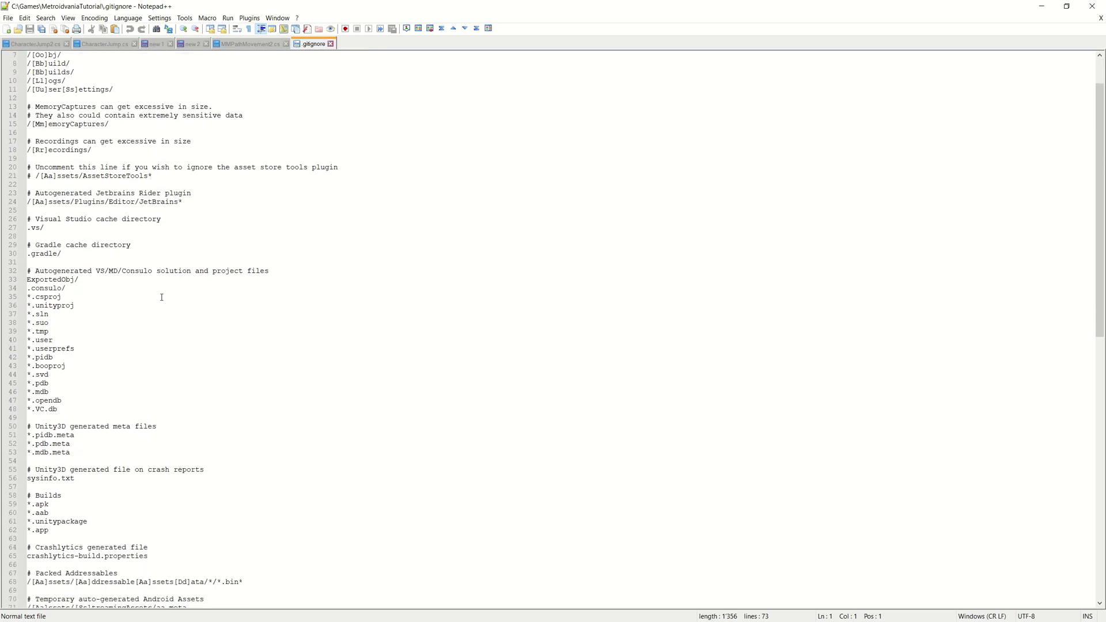
pyautogui.scroll(1, 138, 214)
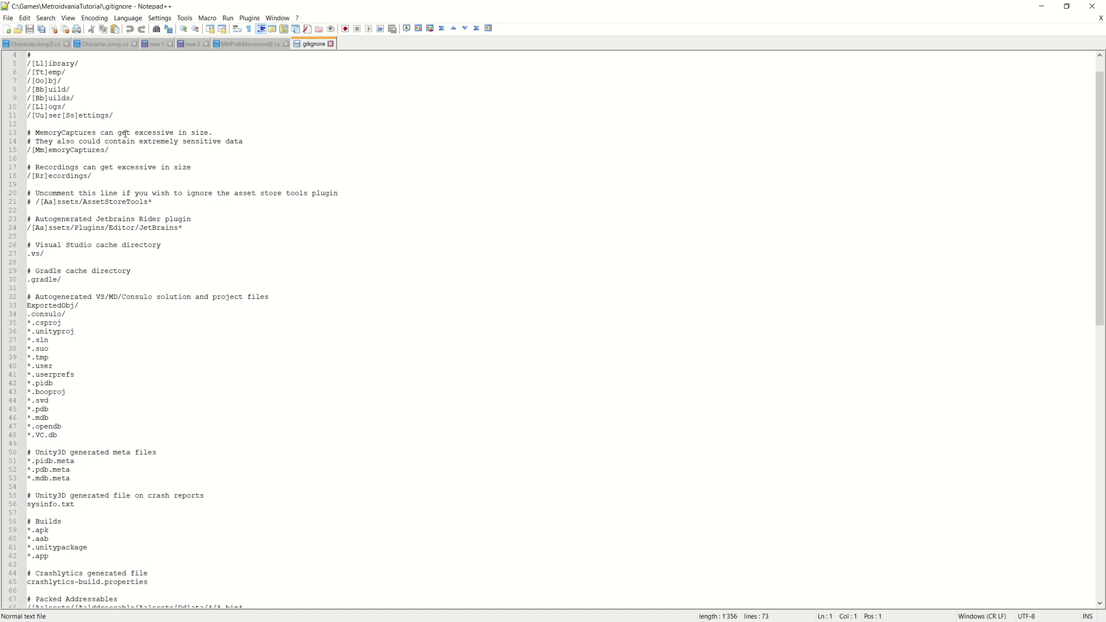
pyautogui.scroll(-1, 126, 134)
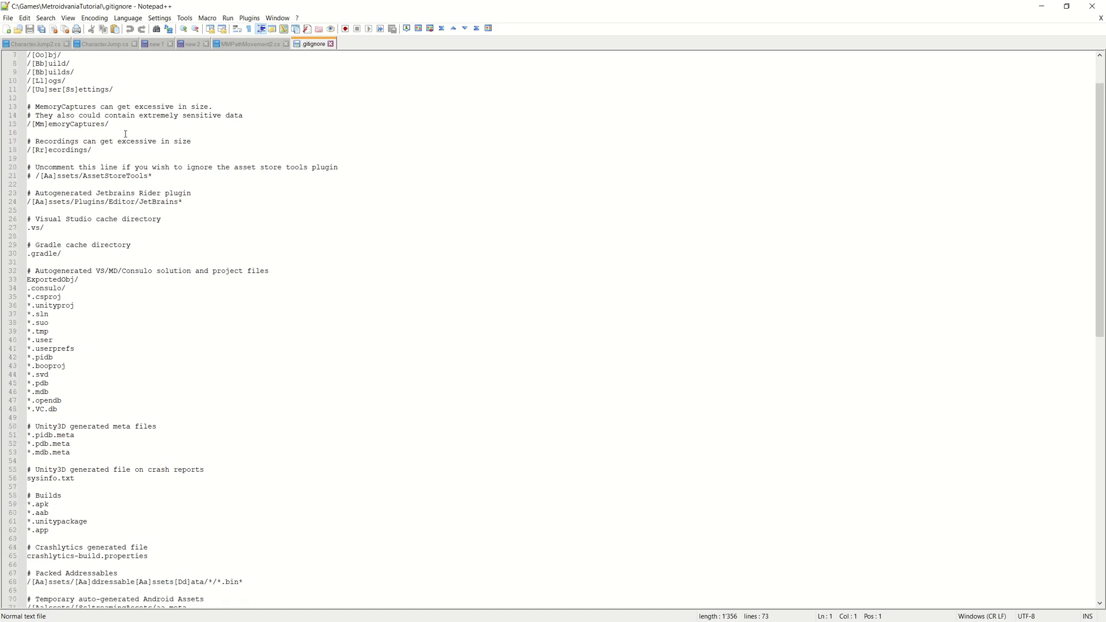
pyautogui.scroll(-1, 125, 134)
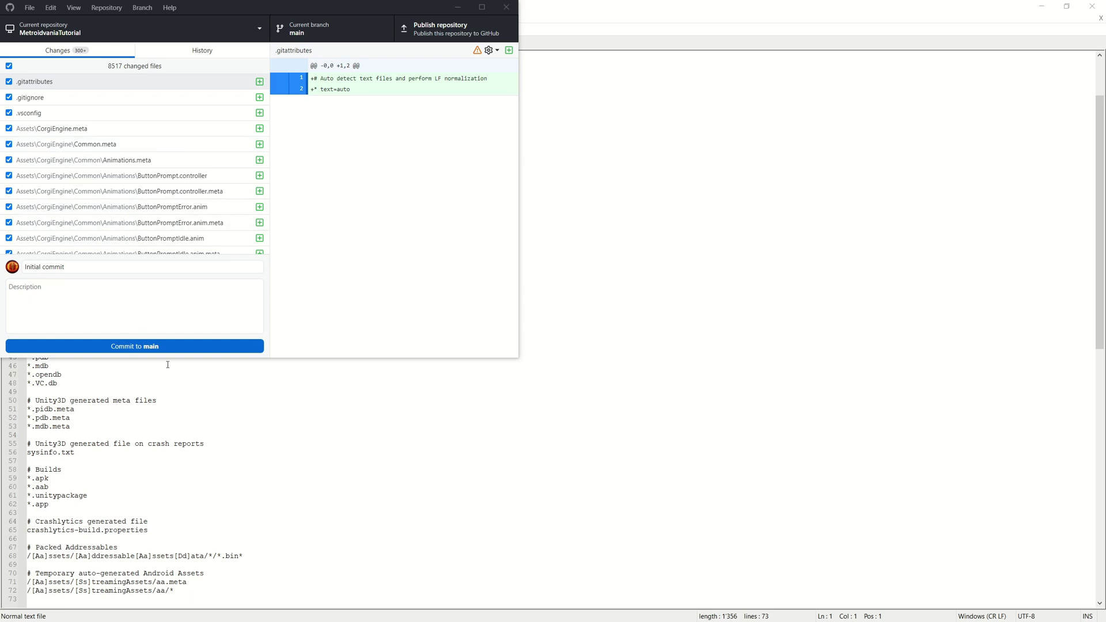
# Bring the Notepad++ window showing the .gitignore back to the front
pyautogui.click(205, 402)
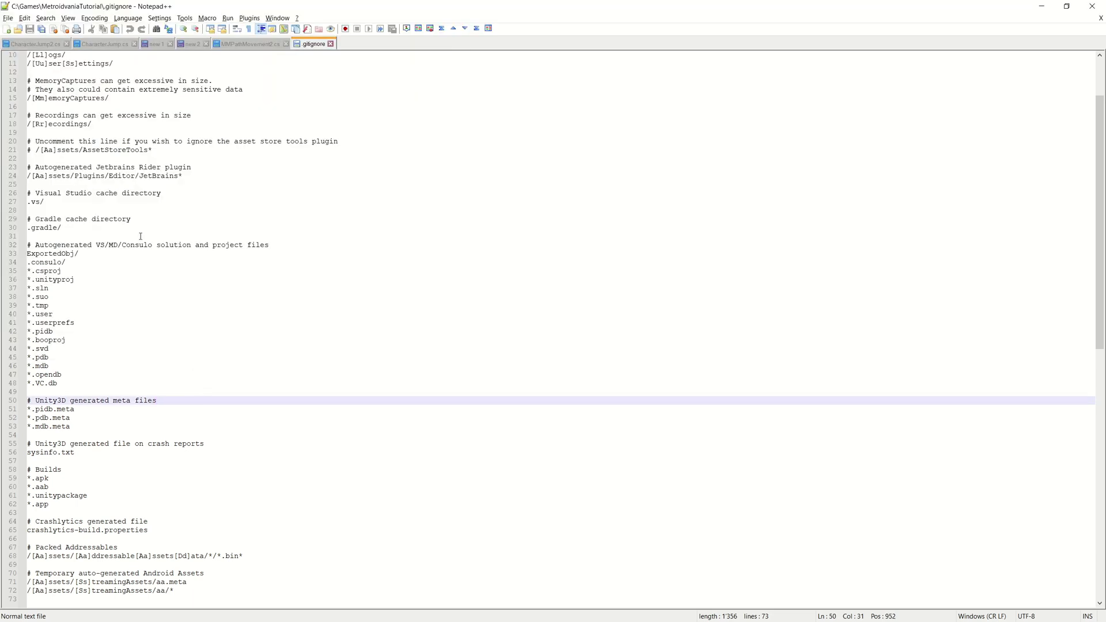
# Insert a blank line after the /[Uu]ser[Ss]ettings/ rule in the .gitignore
pyautogui.scroll(-4, 131, 155)
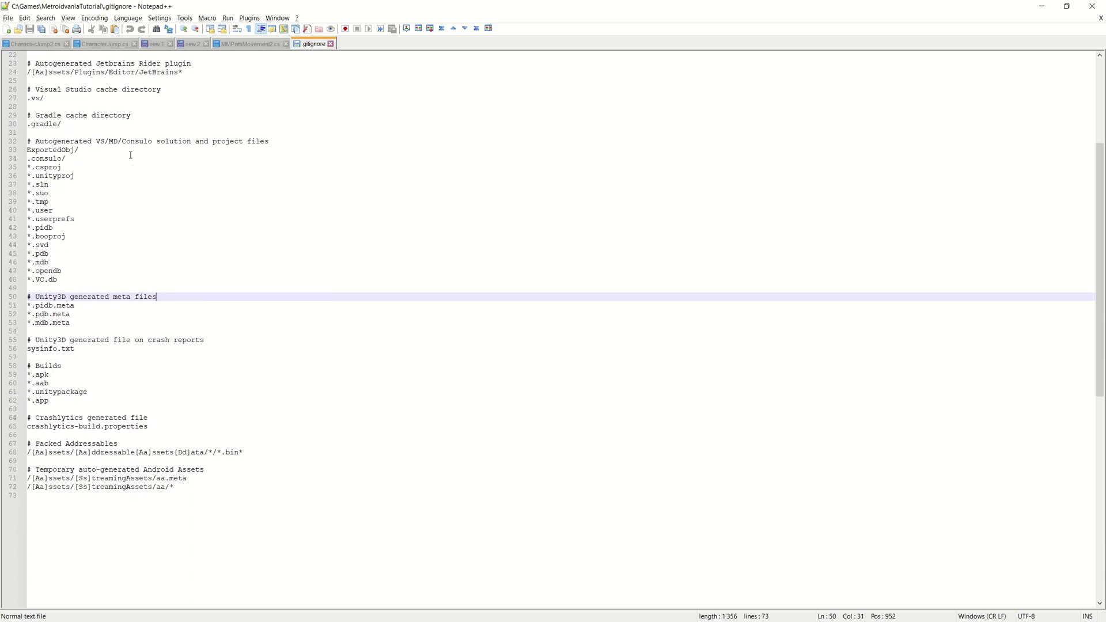
pyautogui.scroll(4, 163, 226)
pyautogui.scroll(3, 163, 226)
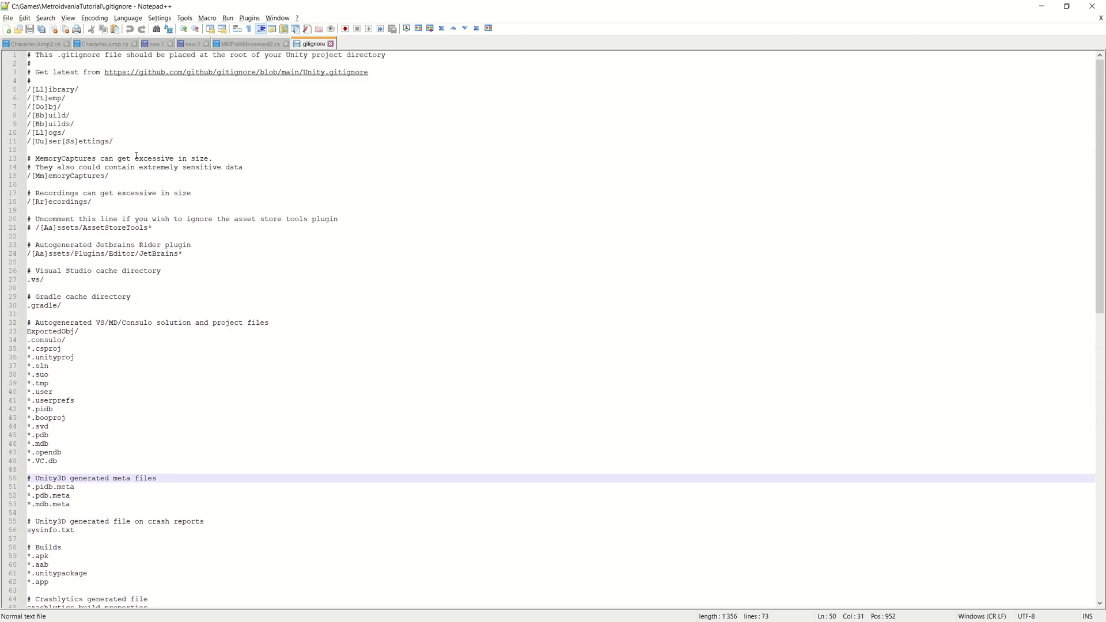
pyautogui.click(129, 141)
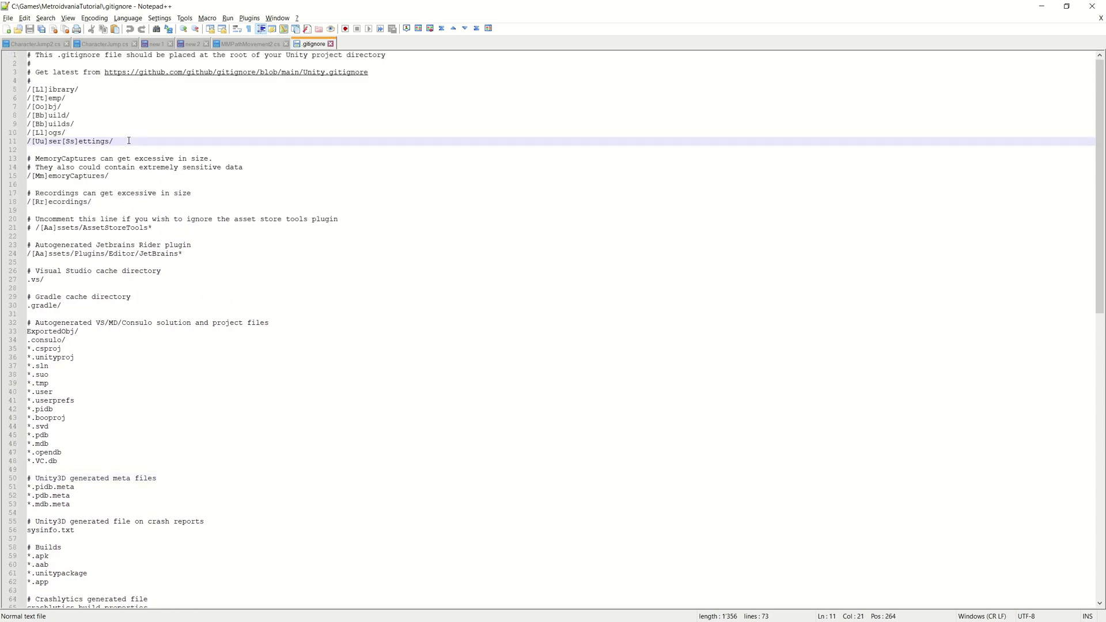
pyautogui.press('Return')
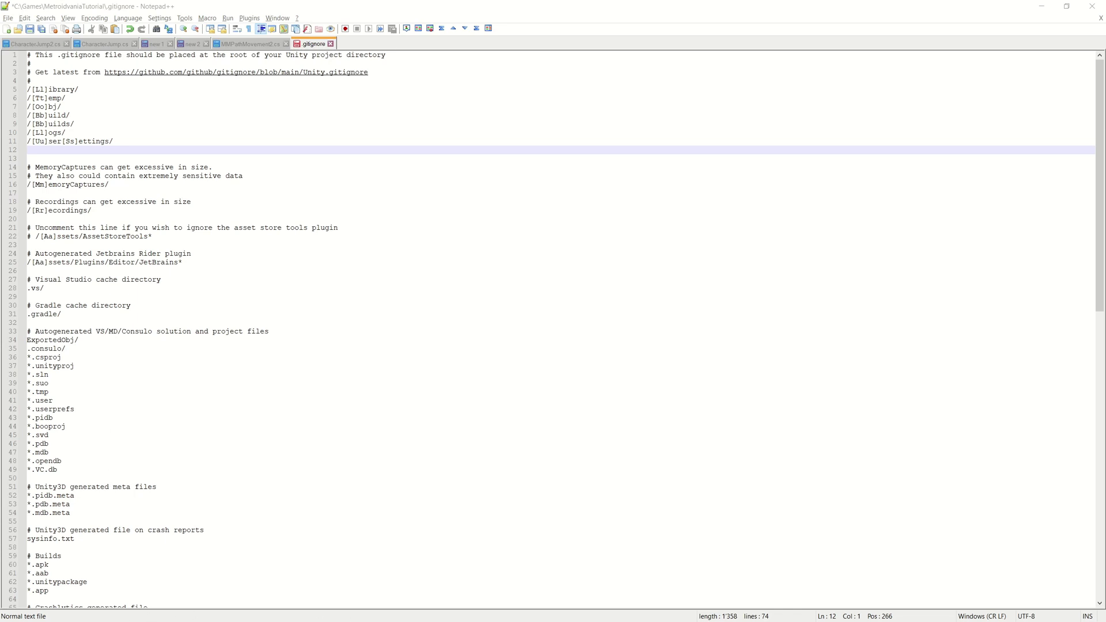
pyautogui.click(392, 421)
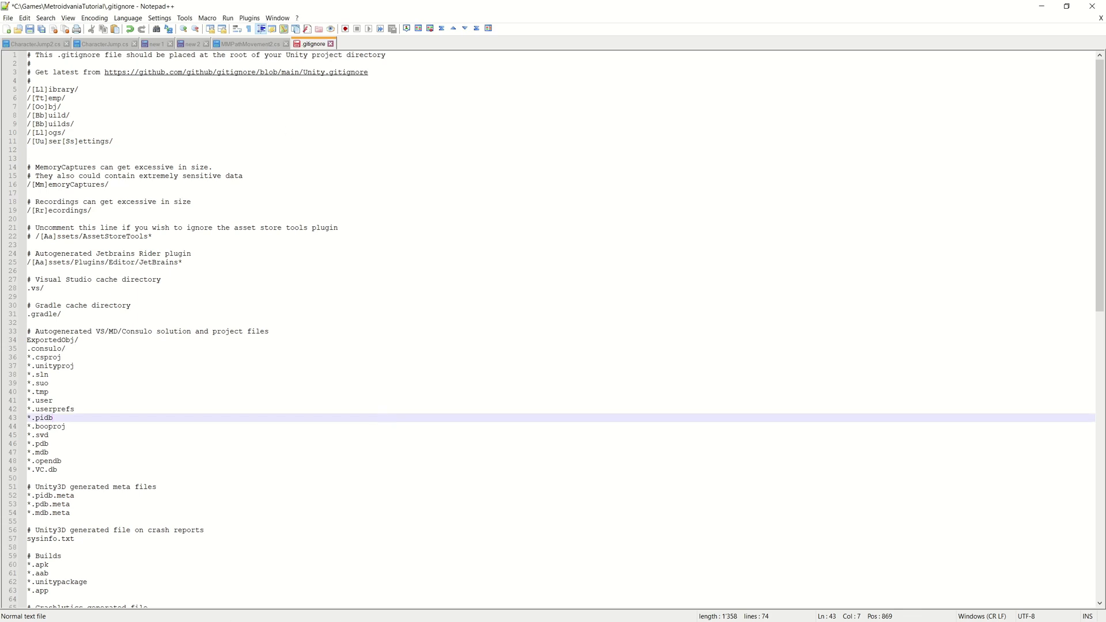
# Browse in Explorer to Assets\CorgiEngine\Demos and widen the window to reveal its full path
pyautogui.hotkey('alt', 'Tab')
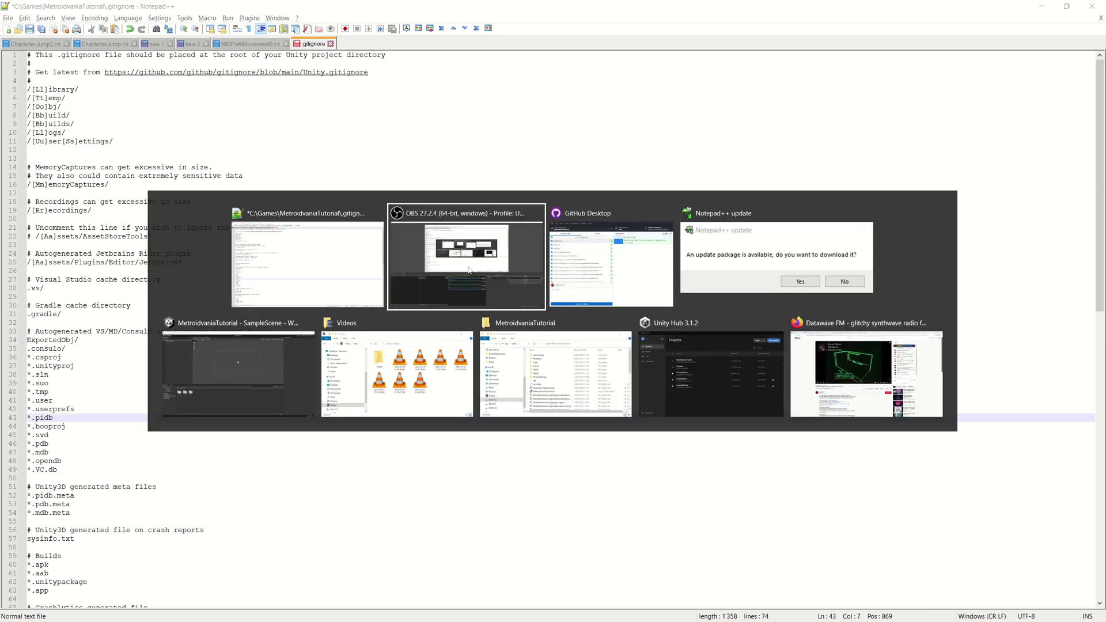
pyautogui.hotkey('alt', 'Tab')
pyautogui.hotkey('alt', 'Tab')
pyautogui.hotkey('alt', 'Tab')
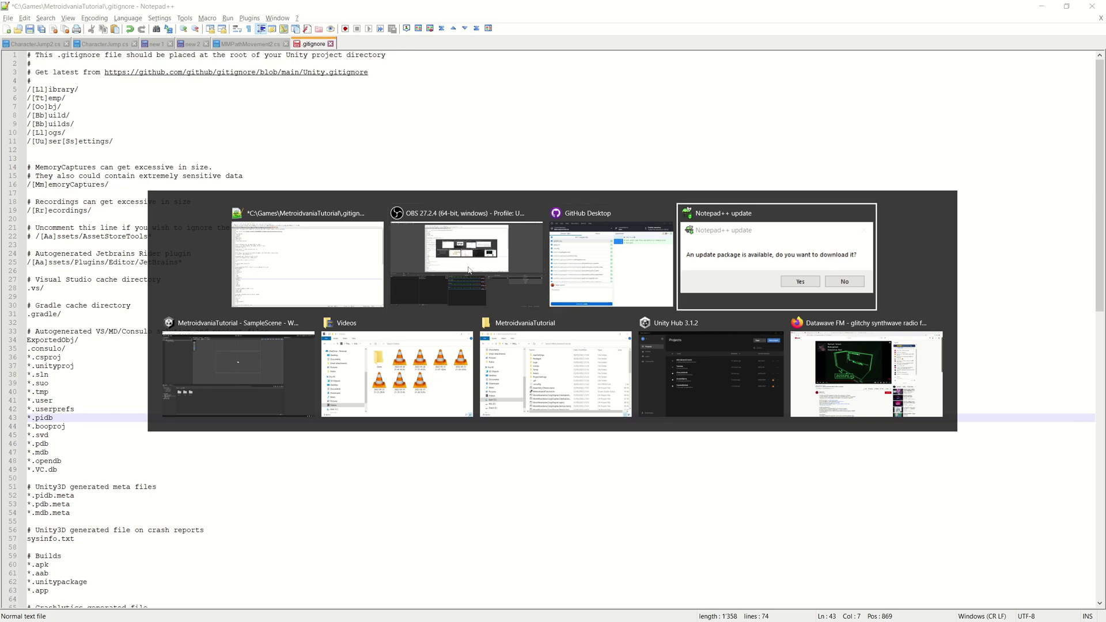
pyautogui.hotkey('alt', 'Tab')
pyautogui.hotkey('alt', 'Tab')
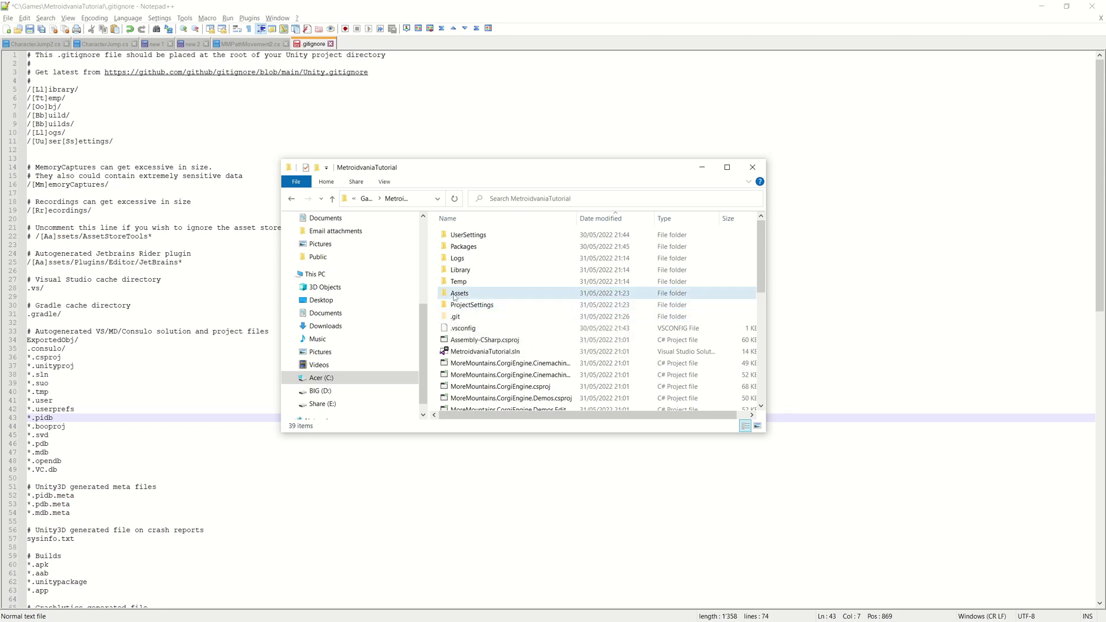
pyautogui.doubleClick(455, 294)
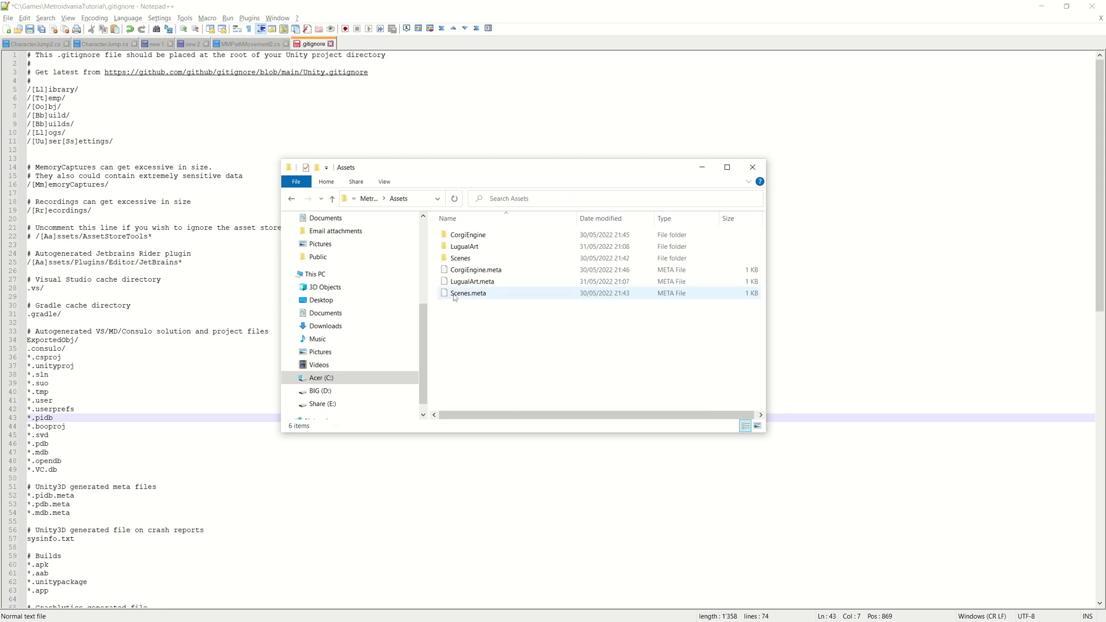
pyautogui.doubleClick(468, 236)
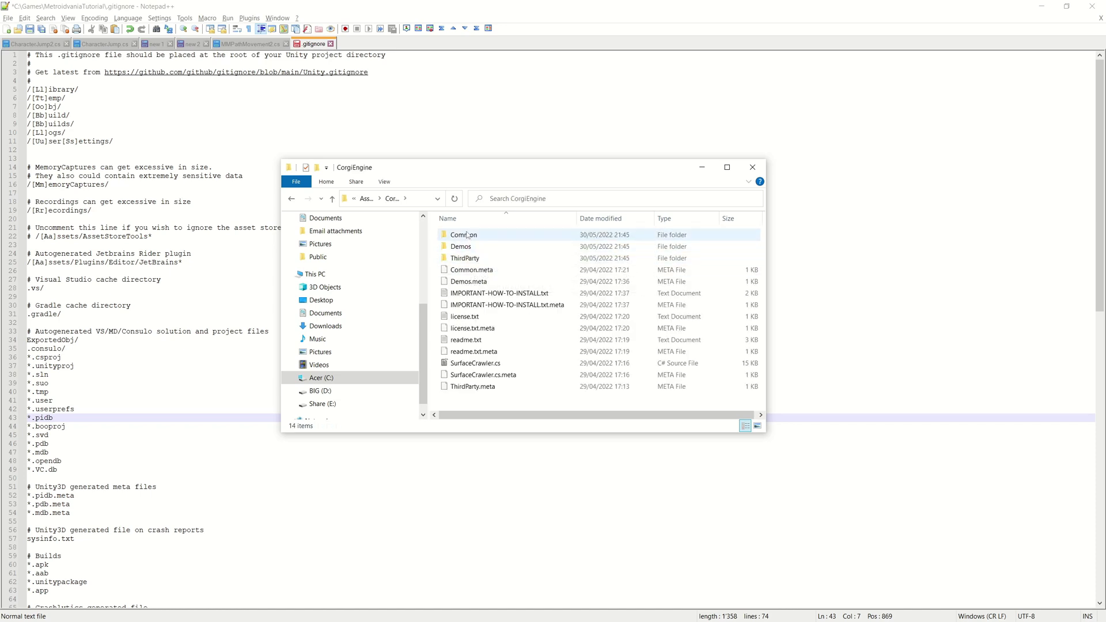
pyautogui.doubleClick(457, 247)
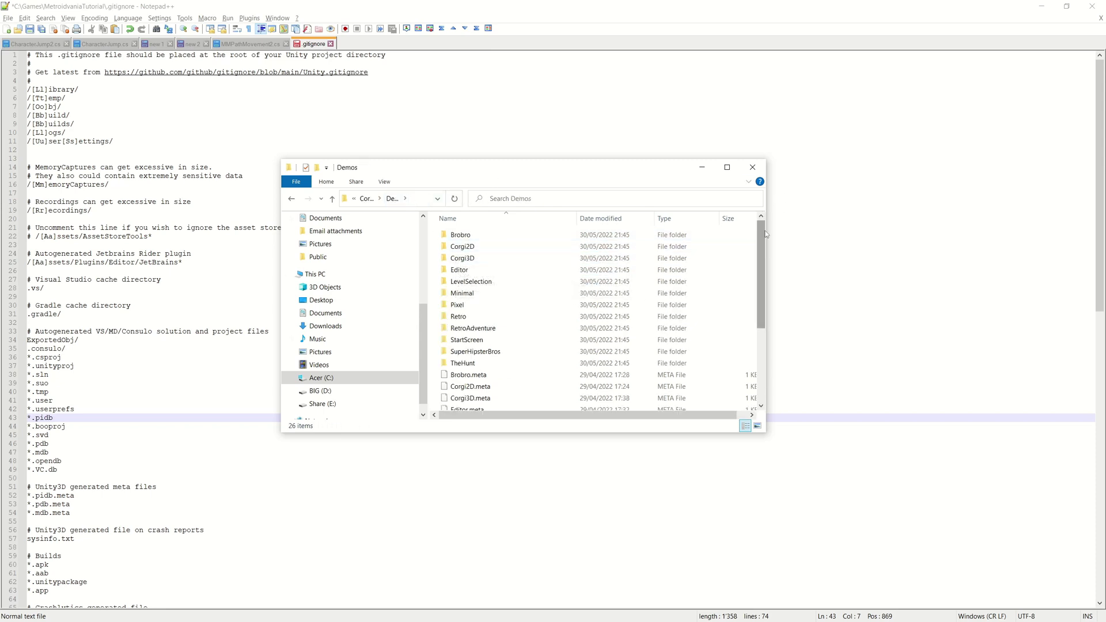
pyautogui.moveTo(766, 235); pyautogui.dragTo(1036, 242)
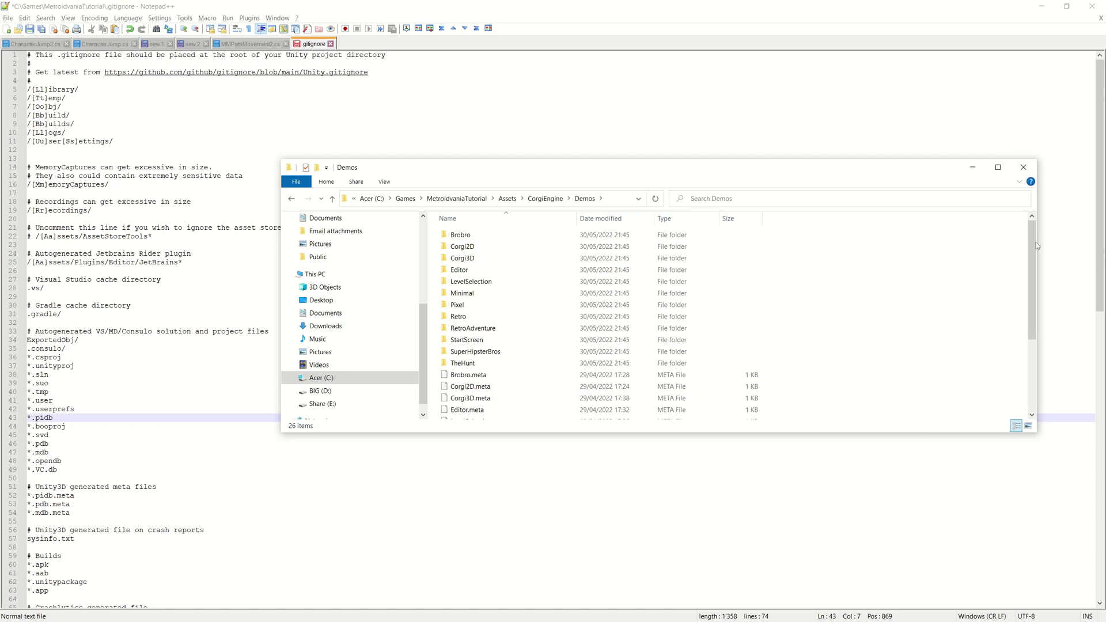
pyautogui.click(70, 156)
# Add the rule /Assets/CorgiEngine/Demos on line 12 and save the .gitignore
pyautogui.click(69, 149)
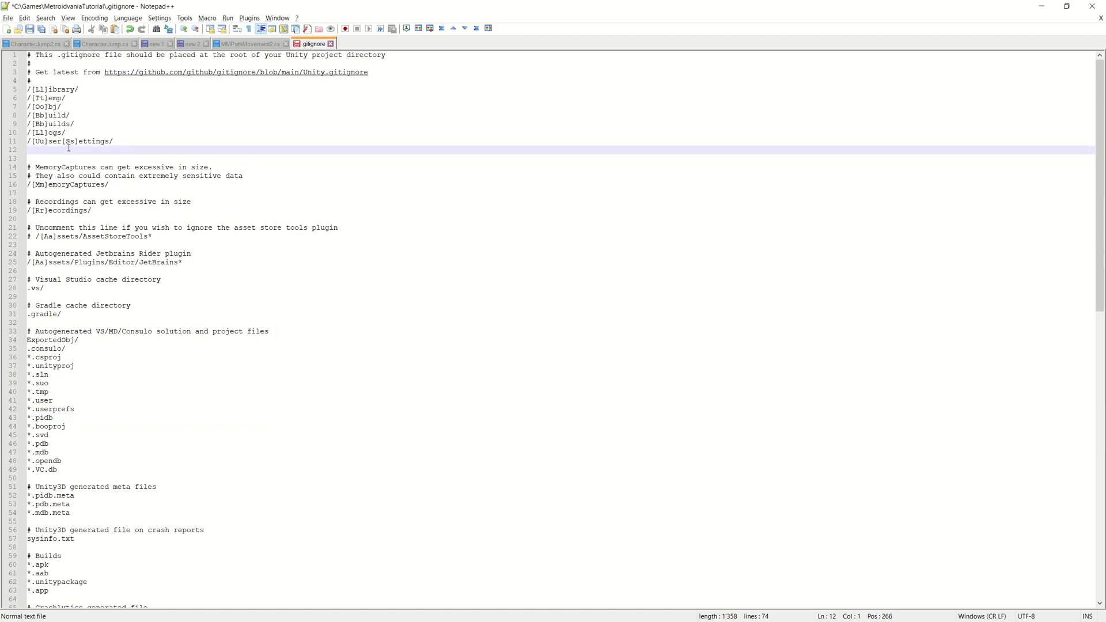
pyautogui.write('/Assets')
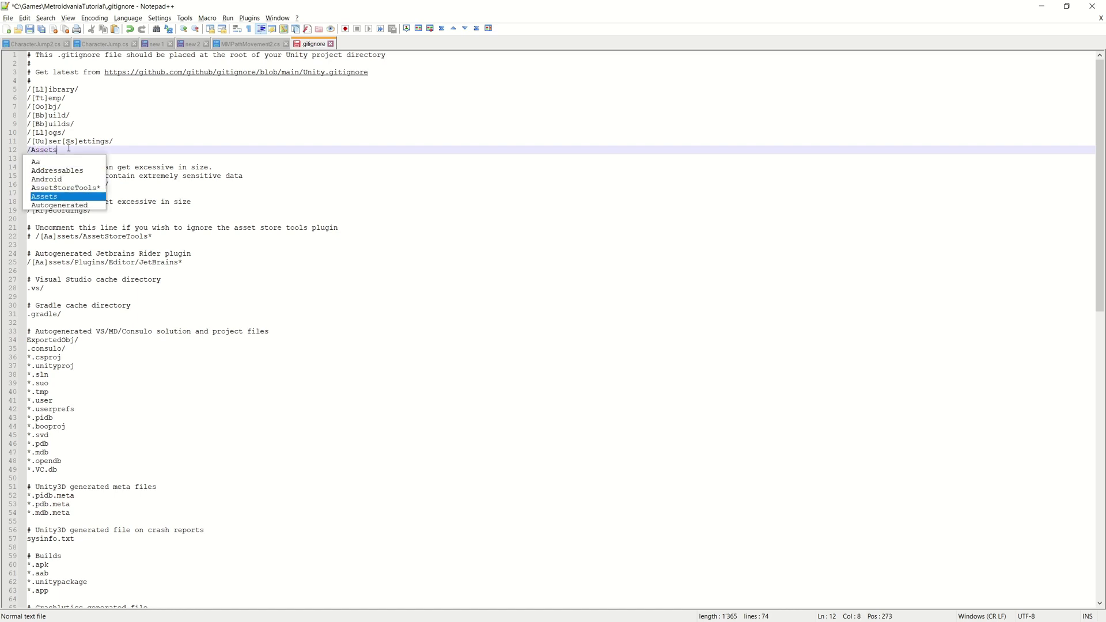
pyautogui.write('/')
pyautogui.hotkey('alt', 'Tab')
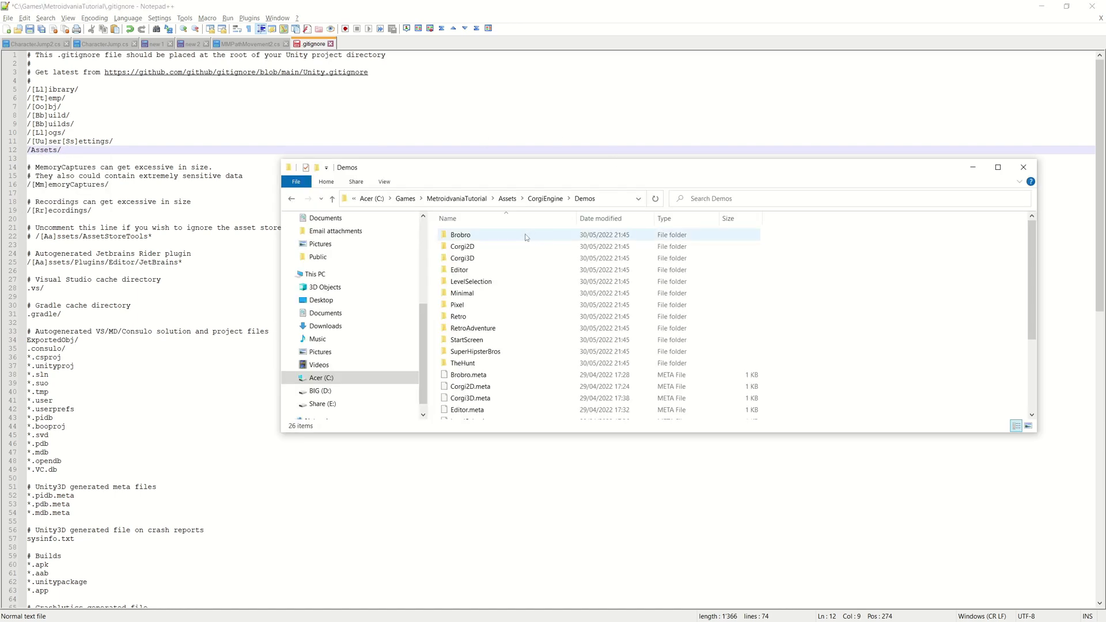
pyautogui.hotkey('alt', 'Tab')
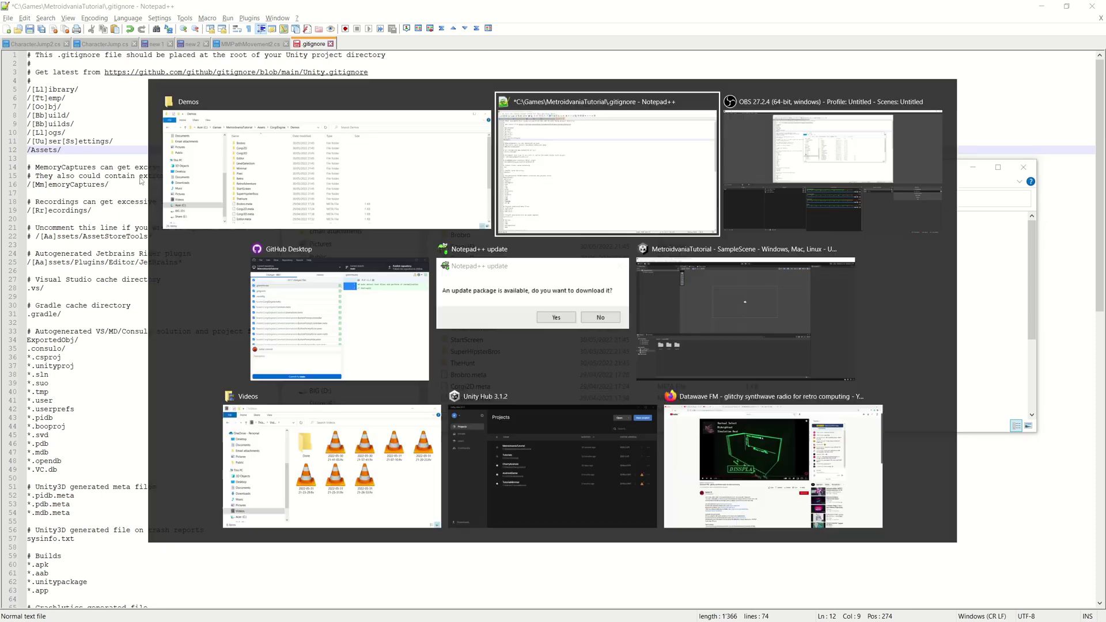
pyautogui.write('Corgi')
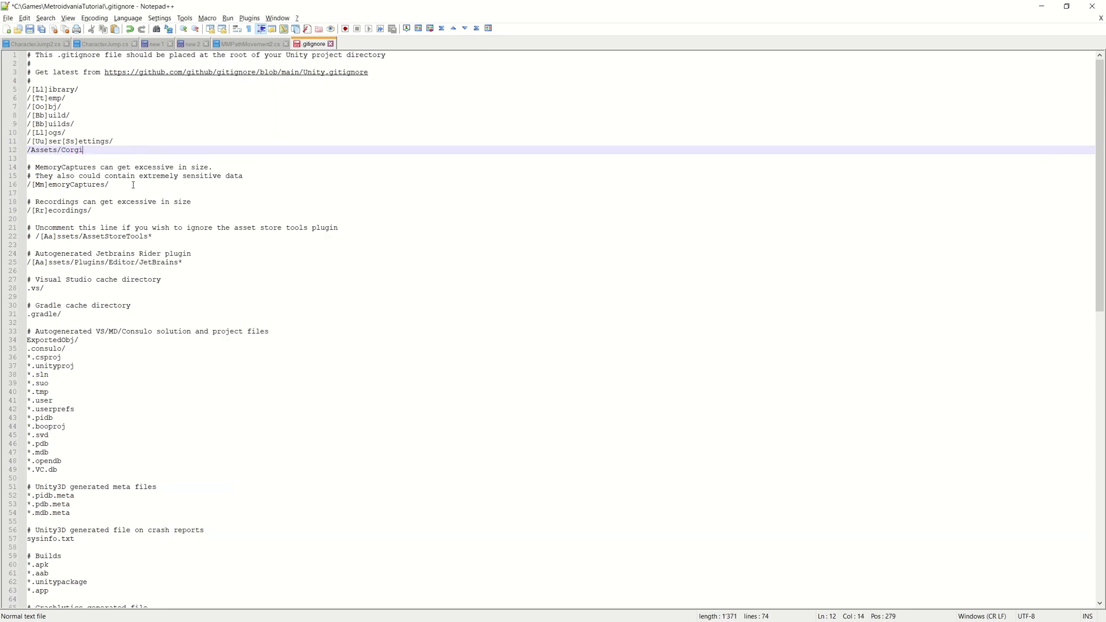
pyautogui.write('Engine/Demo')
pyautogui.hotkey('alt', 'Tab')
pyautogui.hotkey('alt', 'Tab')
pyautogui.click(31, 30)
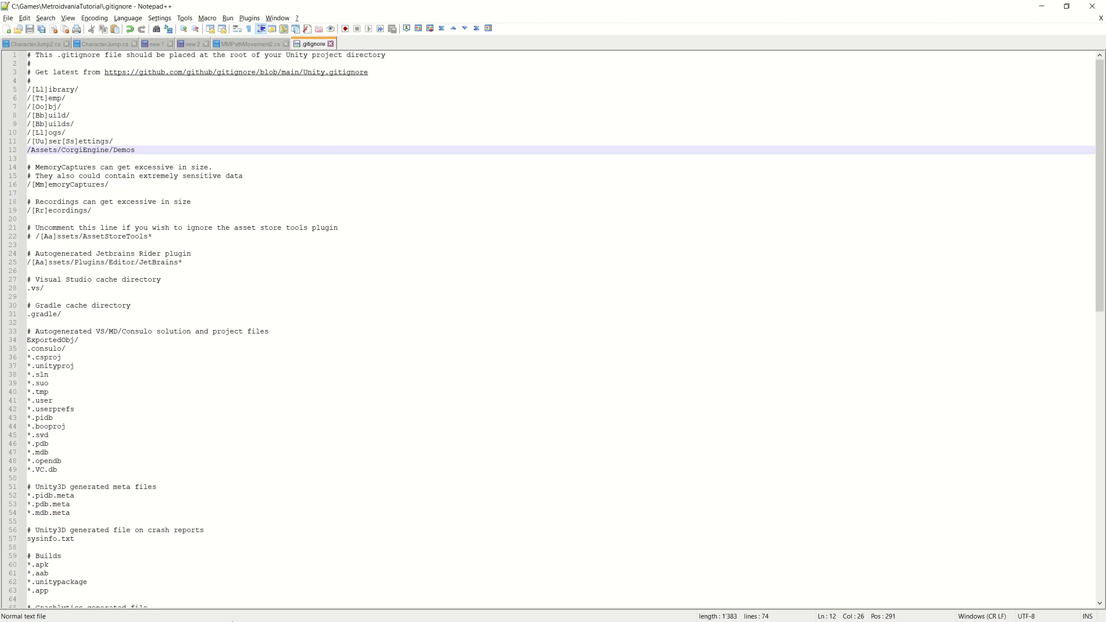
pyautogui.hotkey('alt', 'Tab')
# Review the 5210 changed files and commit them to main as the Initial commit
pyautogui.hotkey('alt', 'Tab')
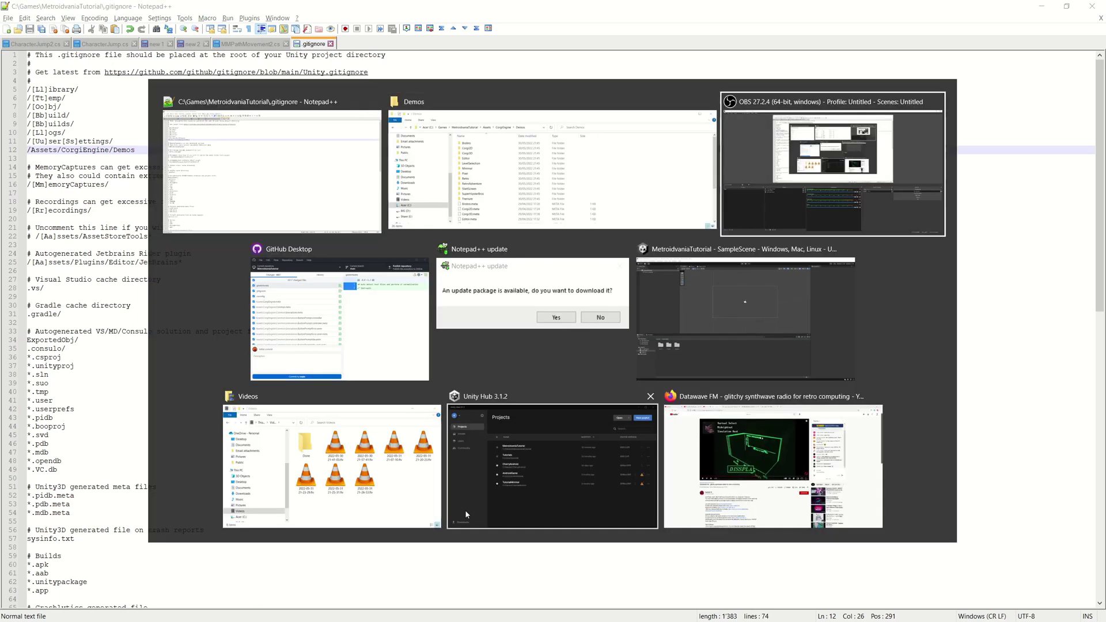
pyautogui.hotkey('alt', 'Tab')
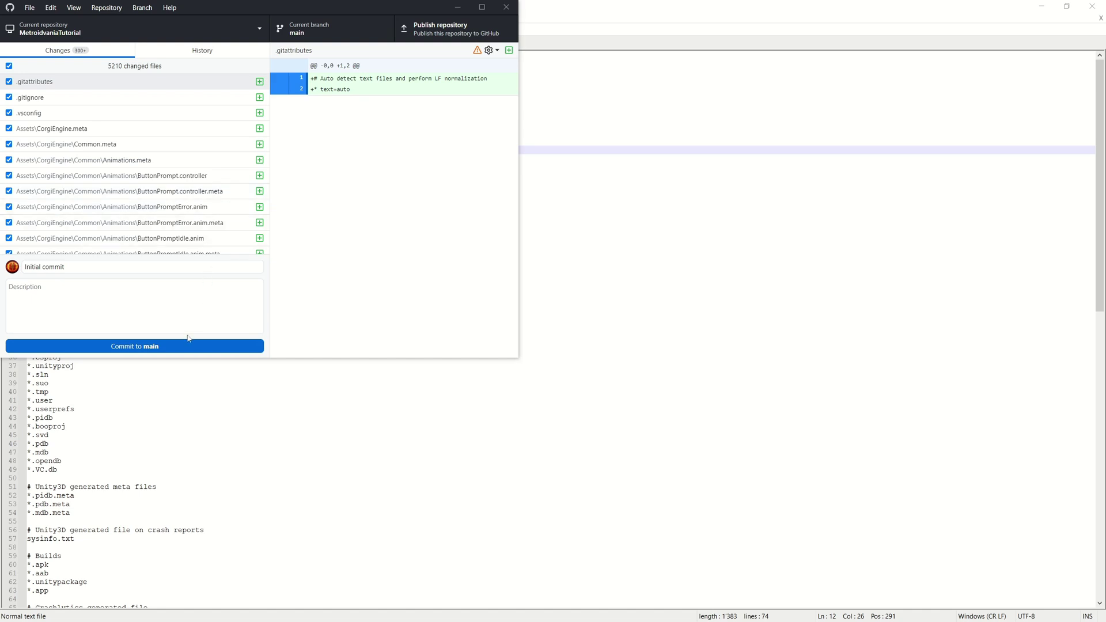
pyautogui.scroll(-10, 159, 206)
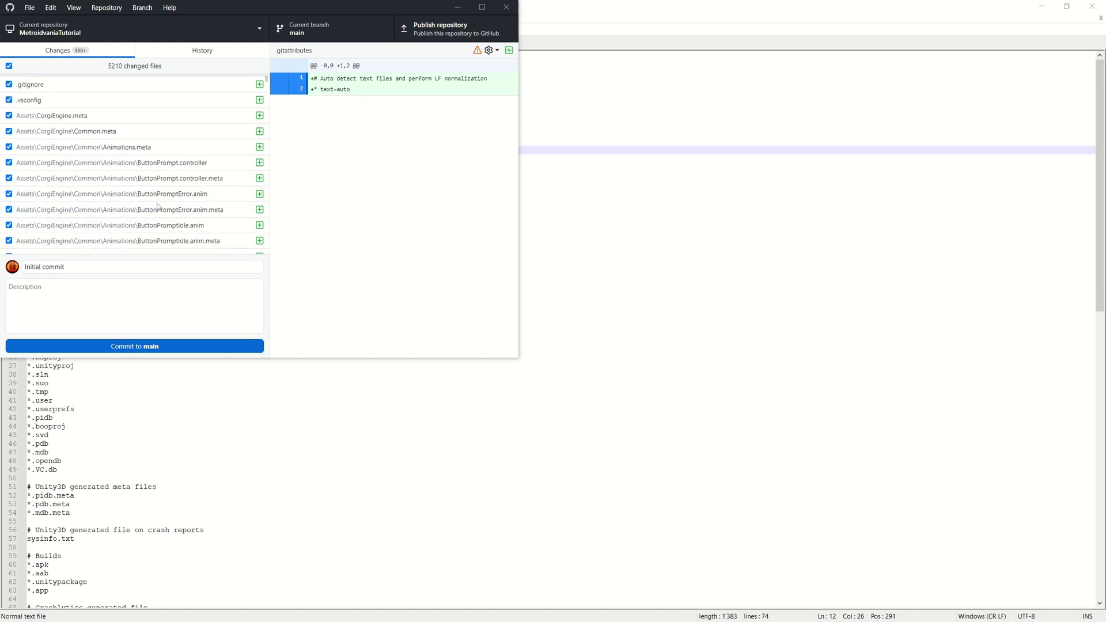
pyautogui.scroll(10, 158, 206)
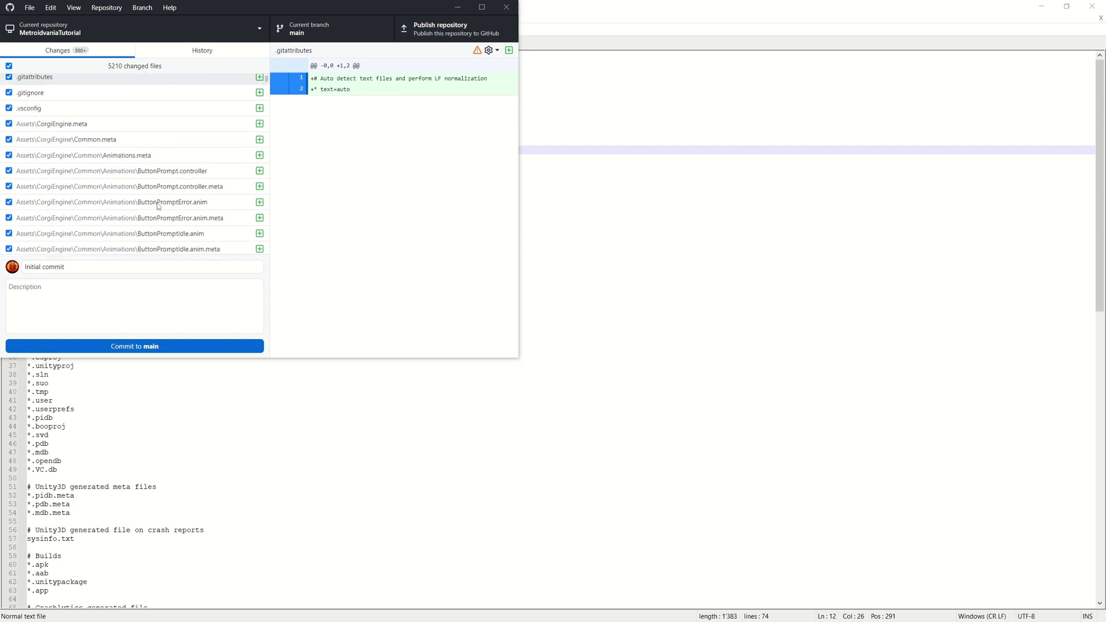
pyautogui.click(151, 348)
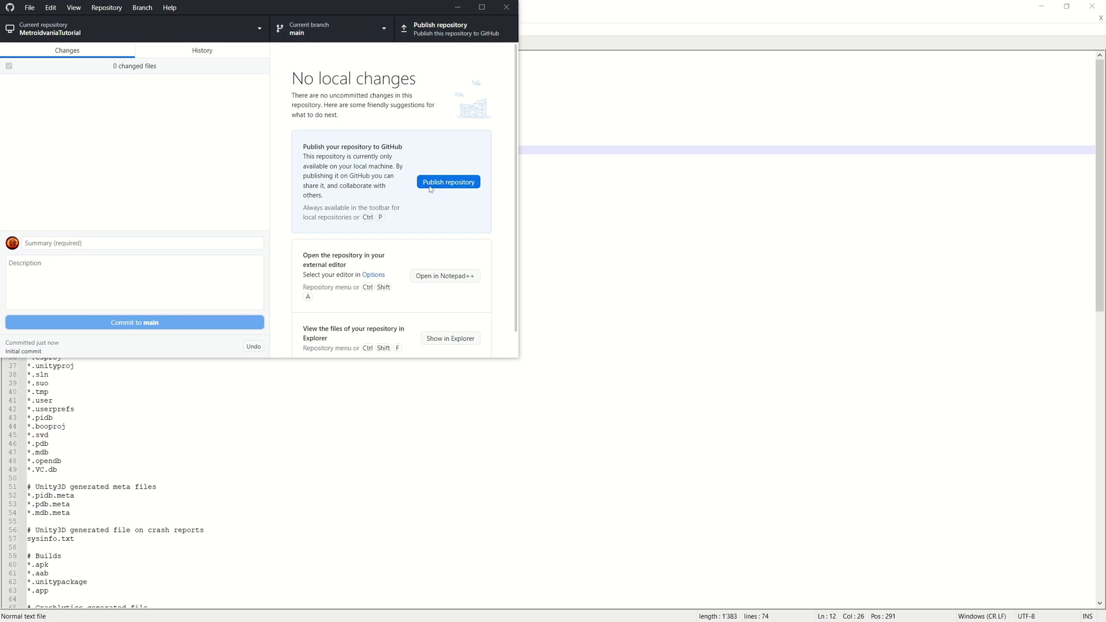
# Publish MetroidvaniaTutorial privately with the description 'Tutorial Series for Metroidvania in Corgi Engine'
pyautogui.click(442, 182)
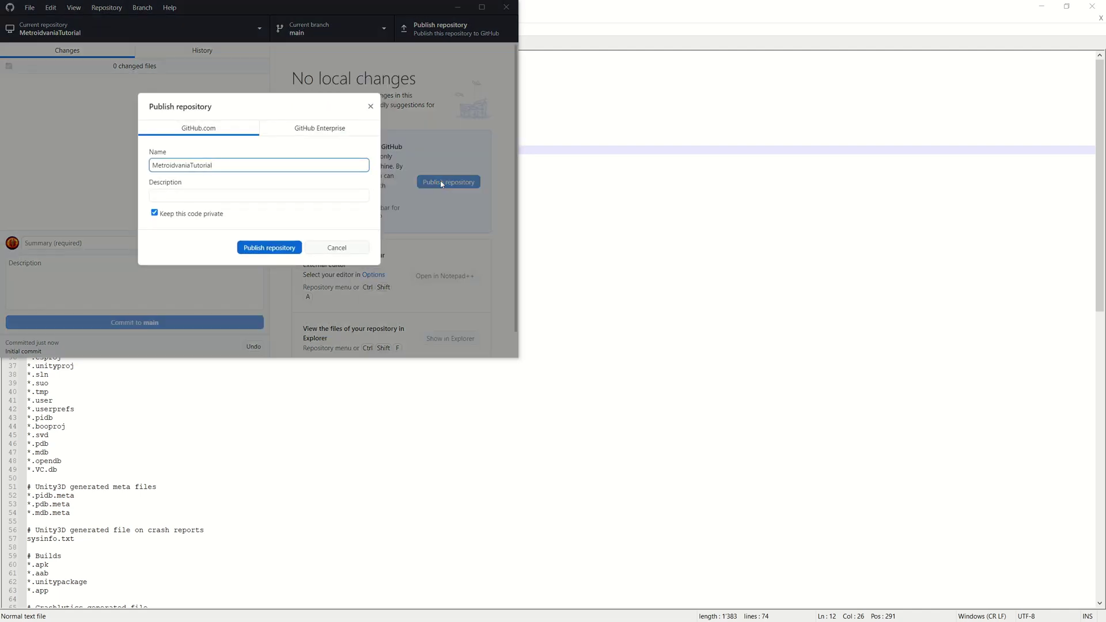
pyautogui.click(214, 197)
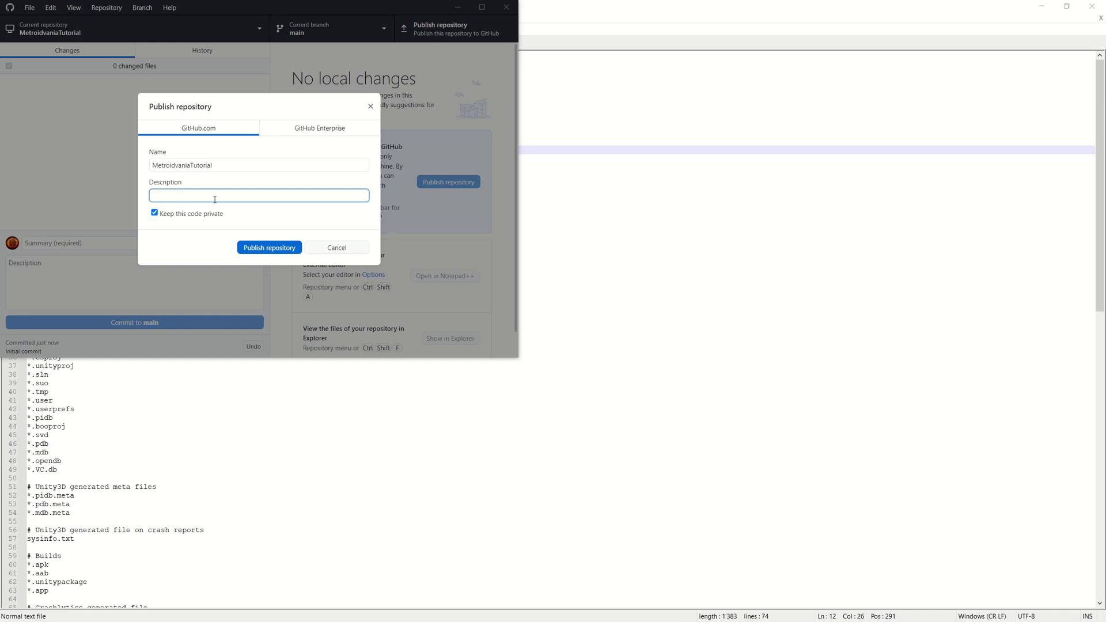
pyautogui.write('Tutorial Series for Metroidvania in Corgi Engine')
pyautogui.click(267, 249)
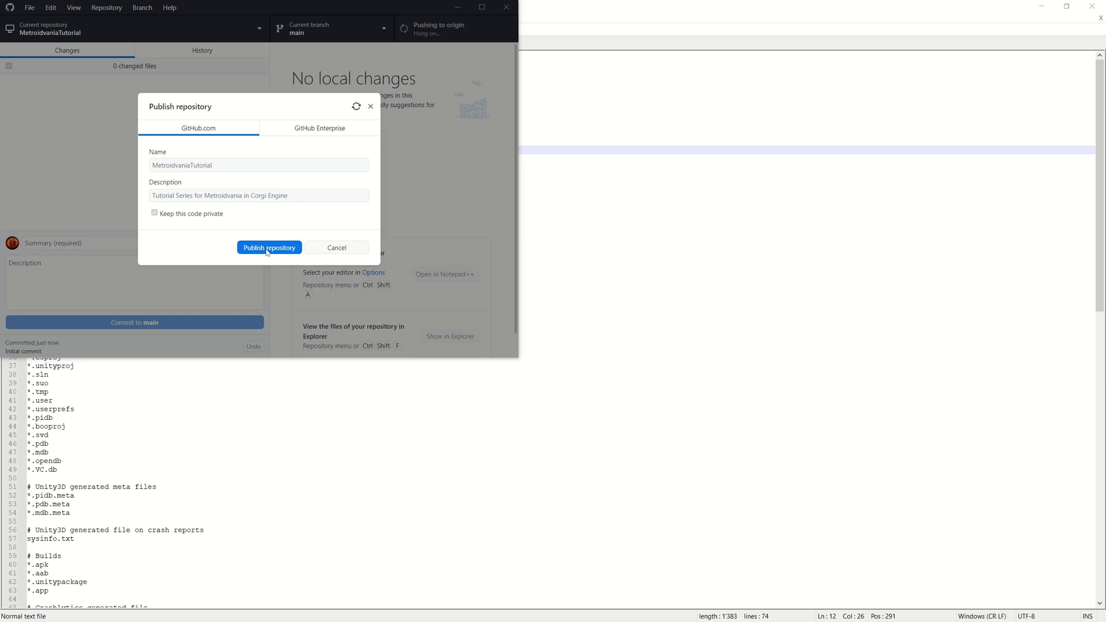